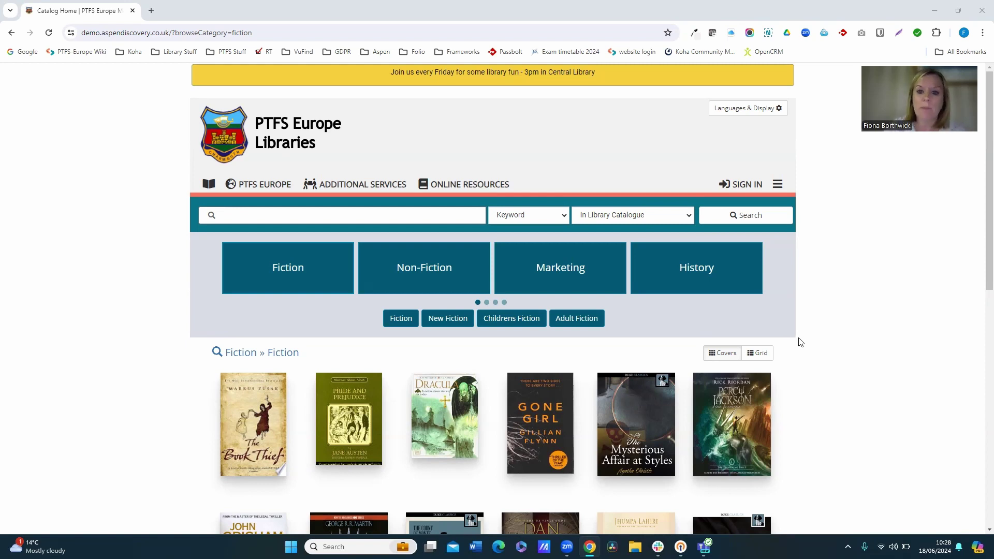
# Sign in with the saved admin credentials and scroll Aspen Administration down to Primary Configuration.
pyautogui.click(742, 184)
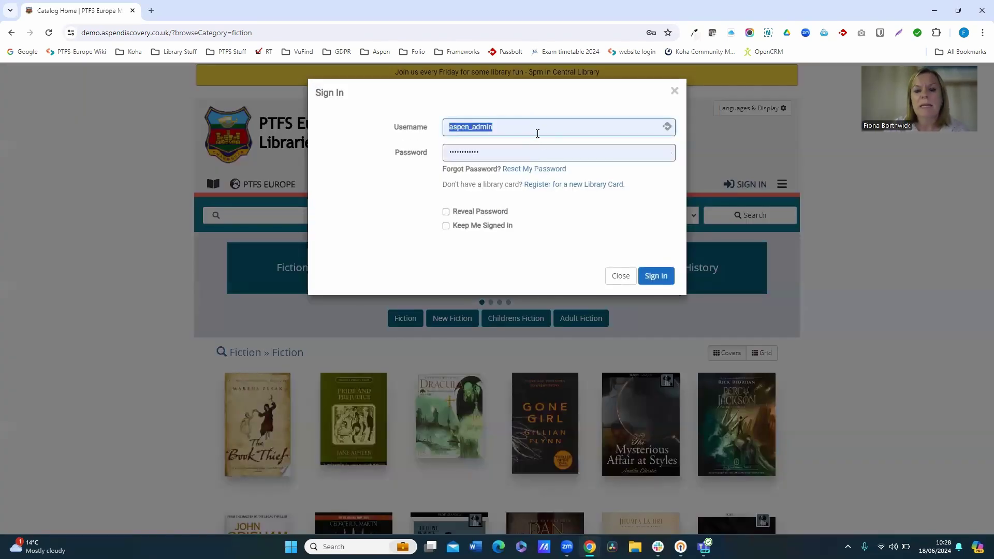
pyautogui.click(659, 276)
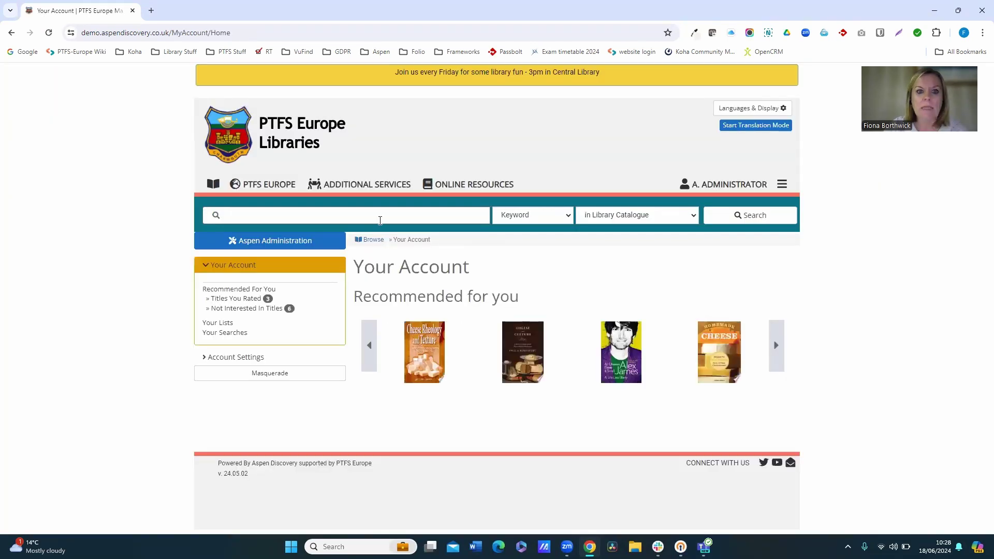
pyautogui.click(305, 244)
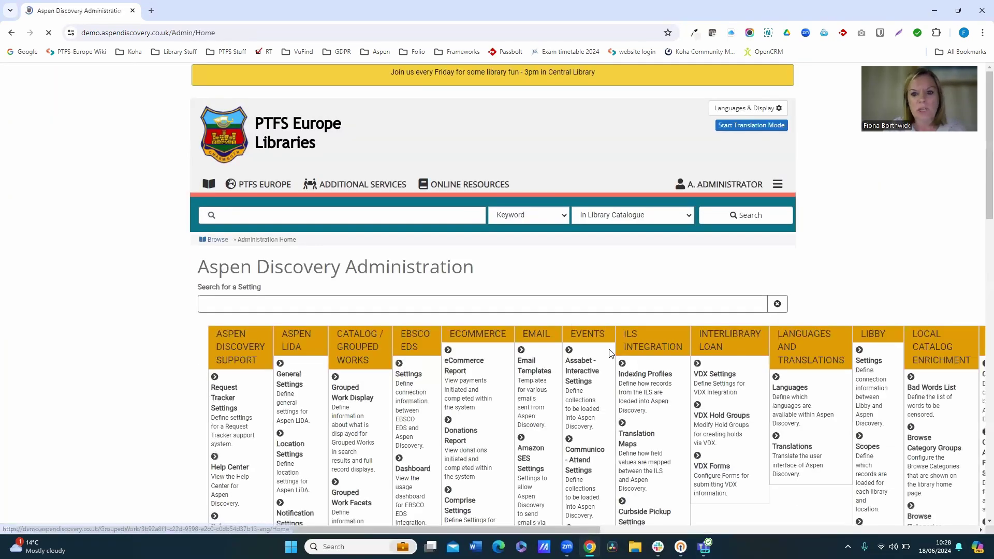
pyautogui.scroll(-6, 614, 352)
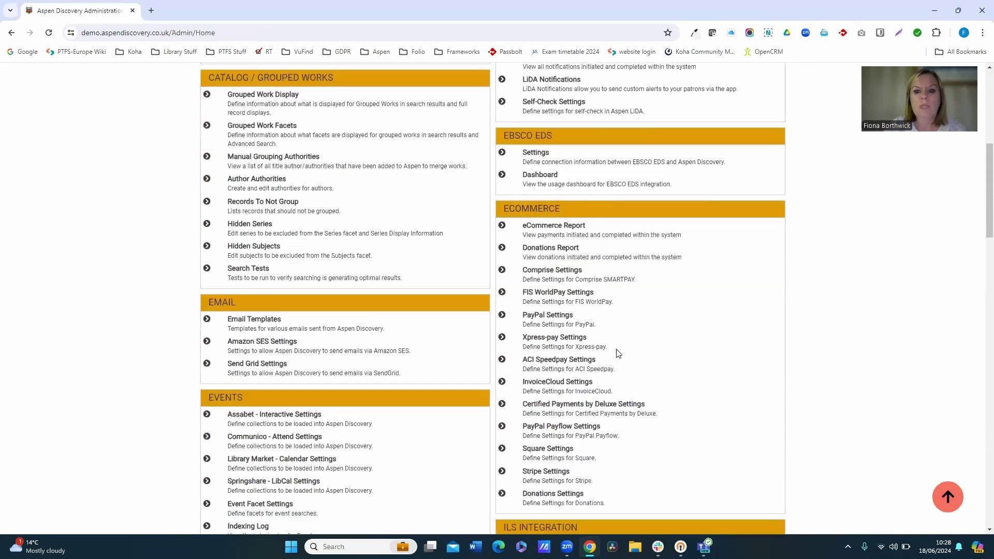
pyautogui.scroll(-8, 619, 353)
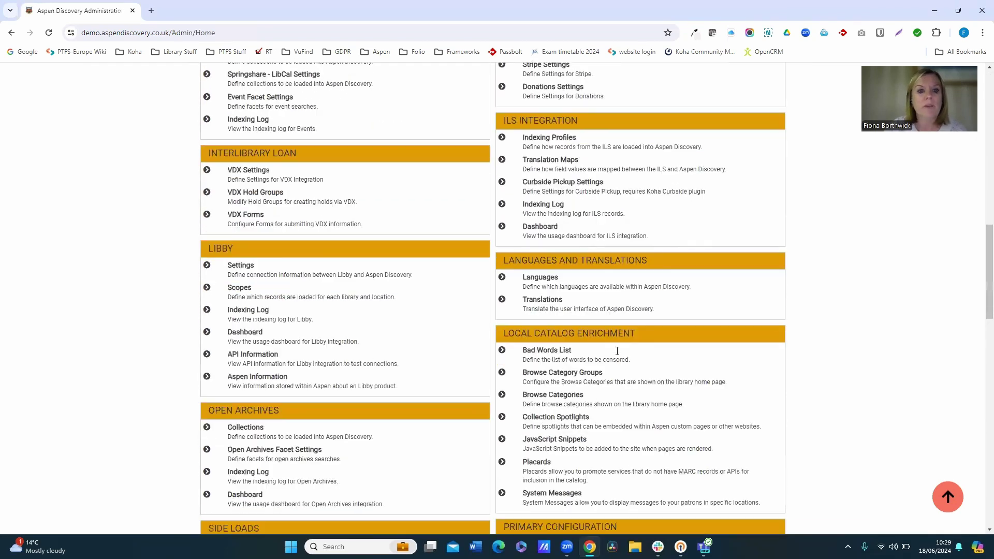
pyautogui.scroll(-4, 617, 351)
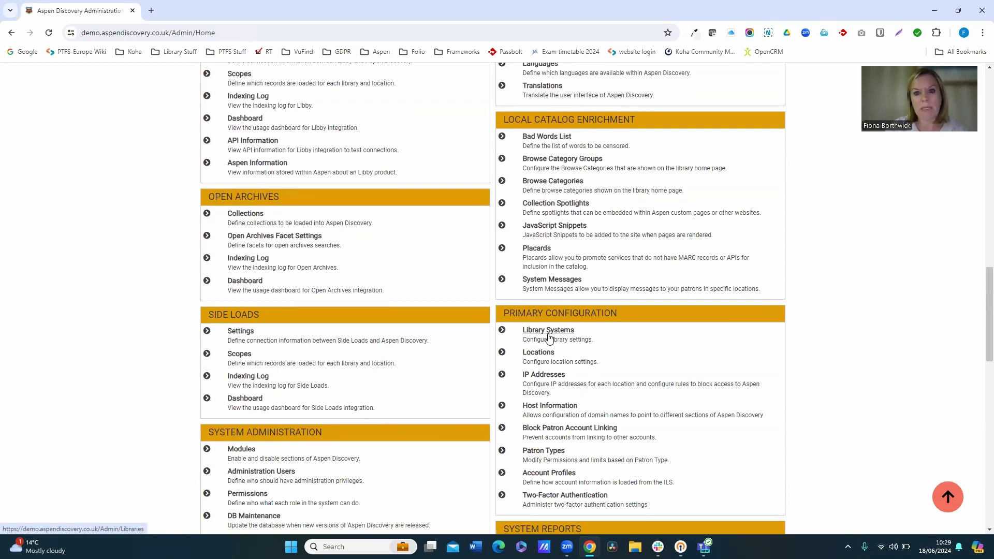
# Open the Library Systems list and scroll through its five systems, including demo, east and west.
pyautogui.click(548, 331)
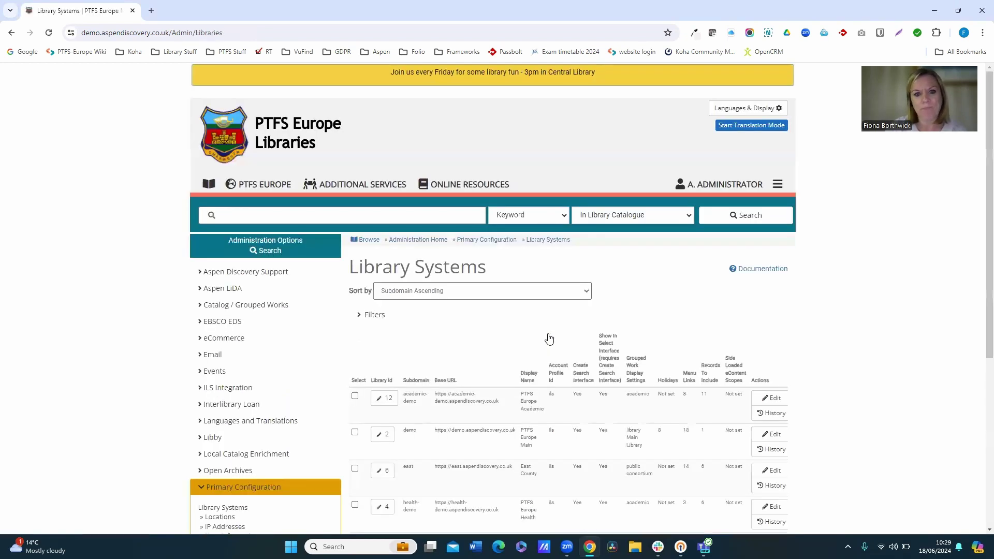
pyautogui.scroll(-1, 559, 356)
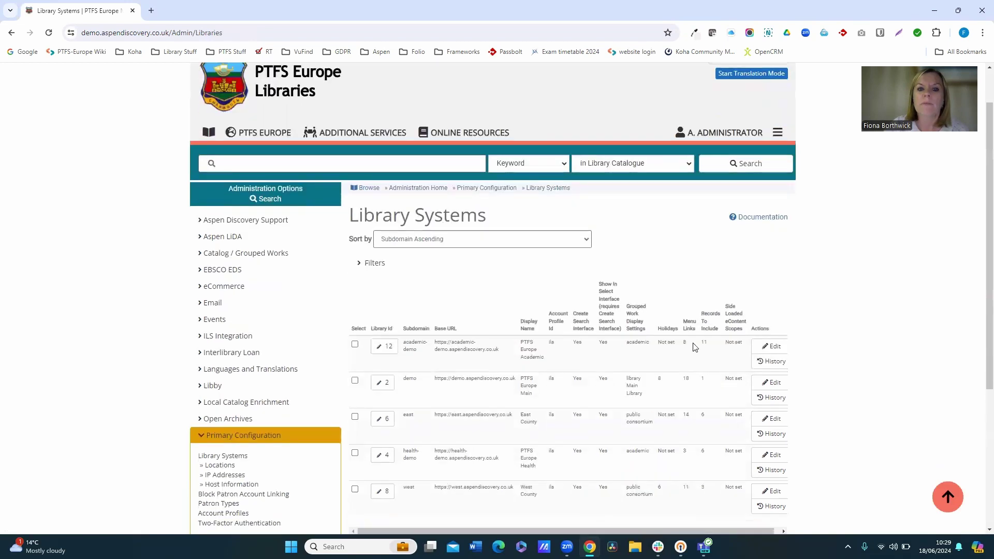
pyautogui.scroll(-1, 689, 361)
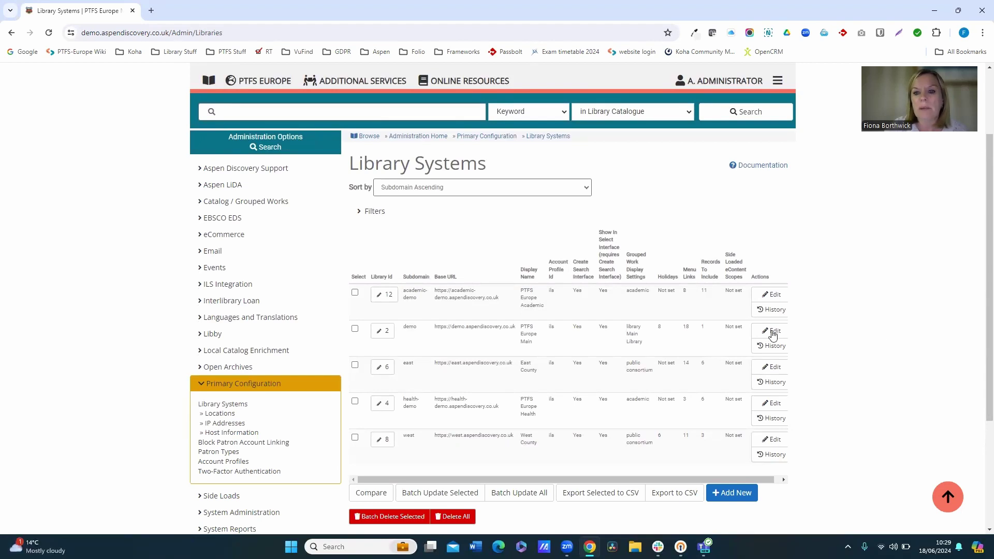
# Open the PTFS Europe Main library system (Library Id 2, demo) for editing.
pyautogui.click(768, 333)
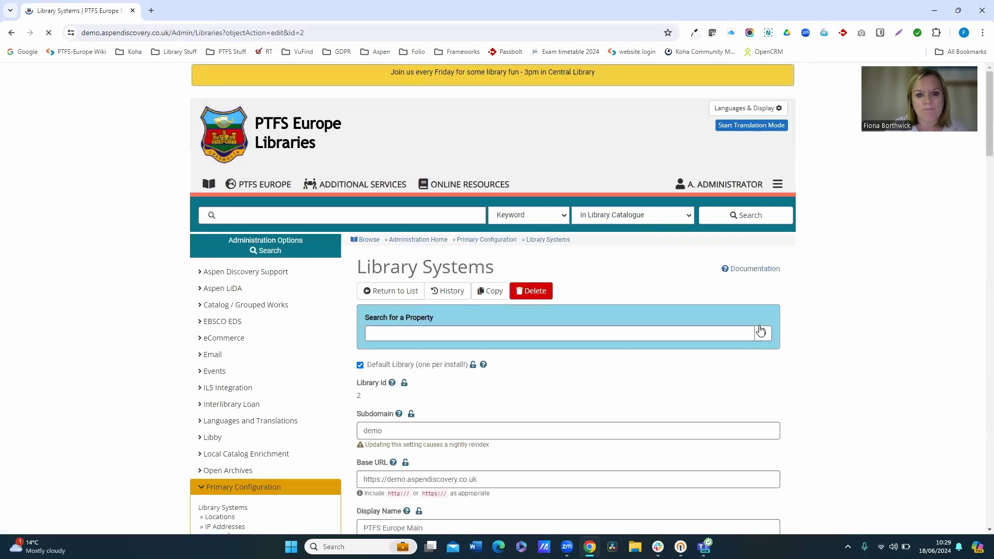
pyautogui.scroll(-3, 754, 339)
pyautogui.scroll(-5, 754, 344)
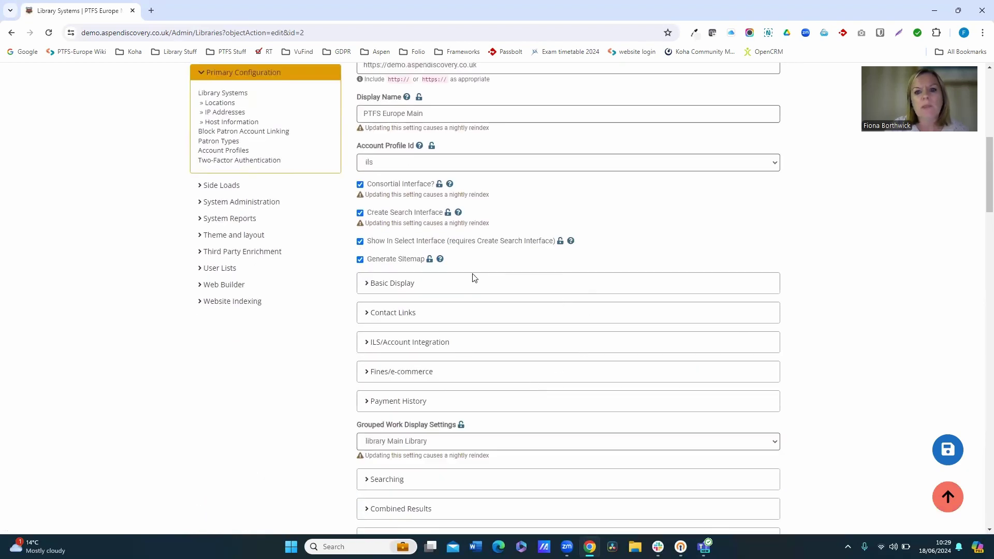
# Expand ILS/Account Integration, confirm Allow Linked Accounts is enabled, and return to the top.
pyautogui.click(376, 347)
pyautogui.scroll(-5, 472, 371)
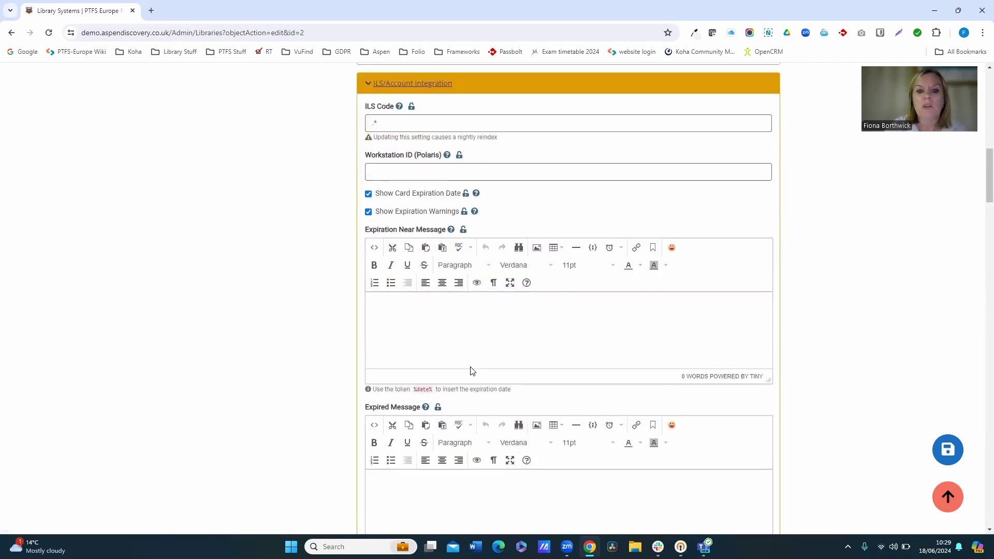
pyautogui.scroll(-5, 472, 371)
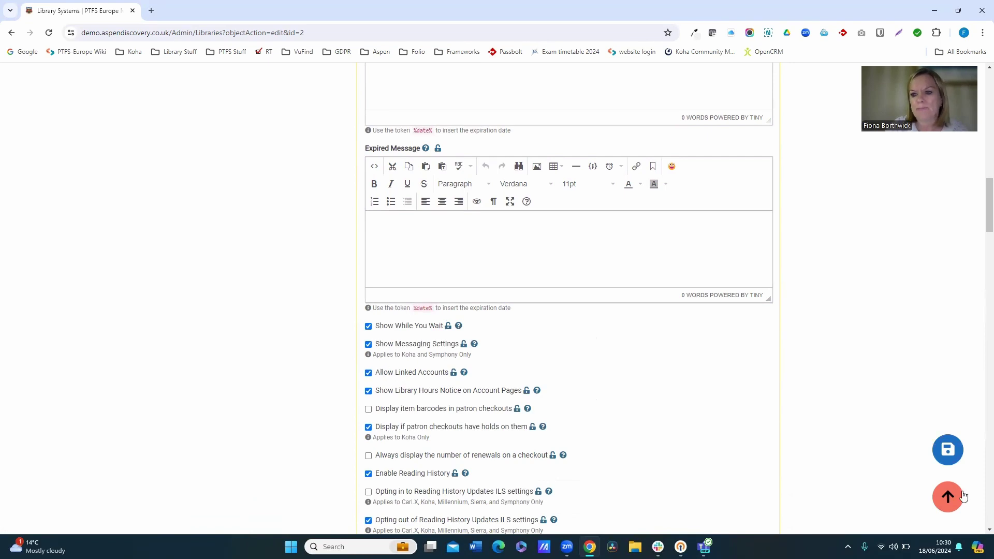
pyautogui.click(949, 497)
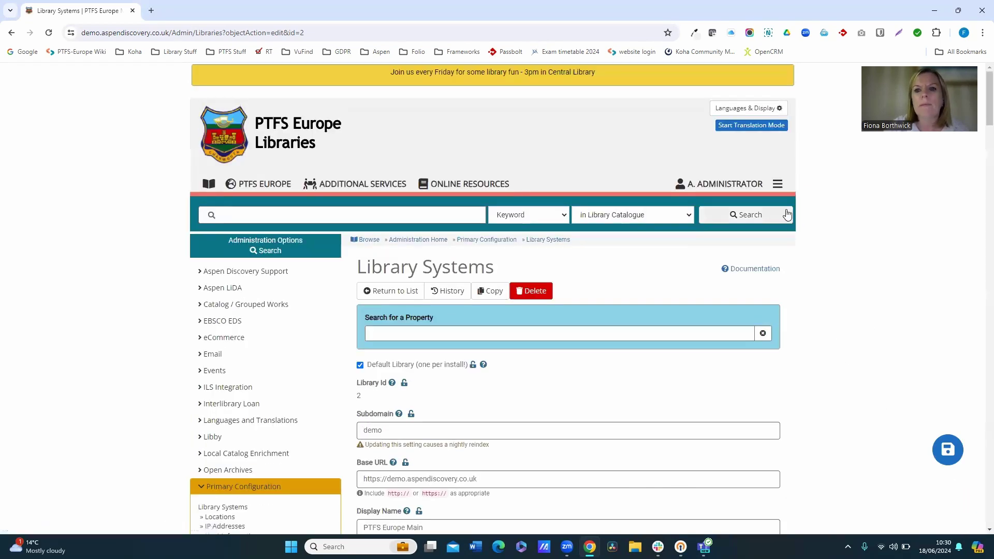
# Sign out of the administrator account and sign in with the patron's saved login.
pyautogui.click(779, 184)
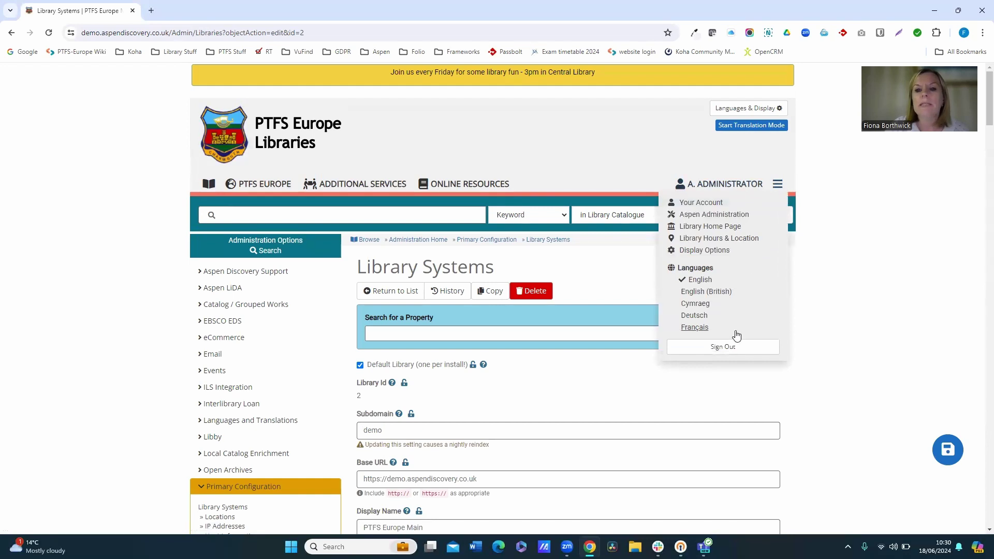
pyautogui.click(725, 348)
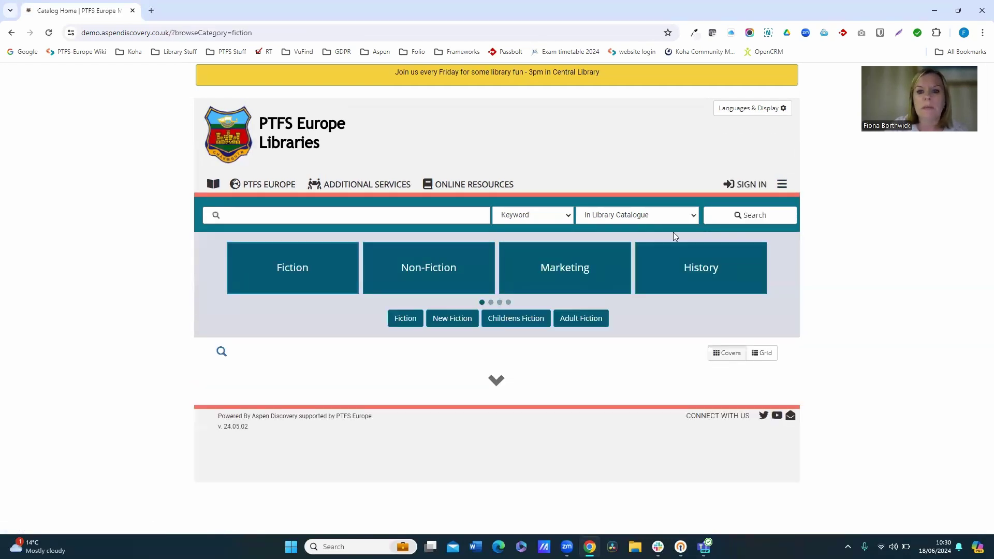
pyautogui.click(759, 185)
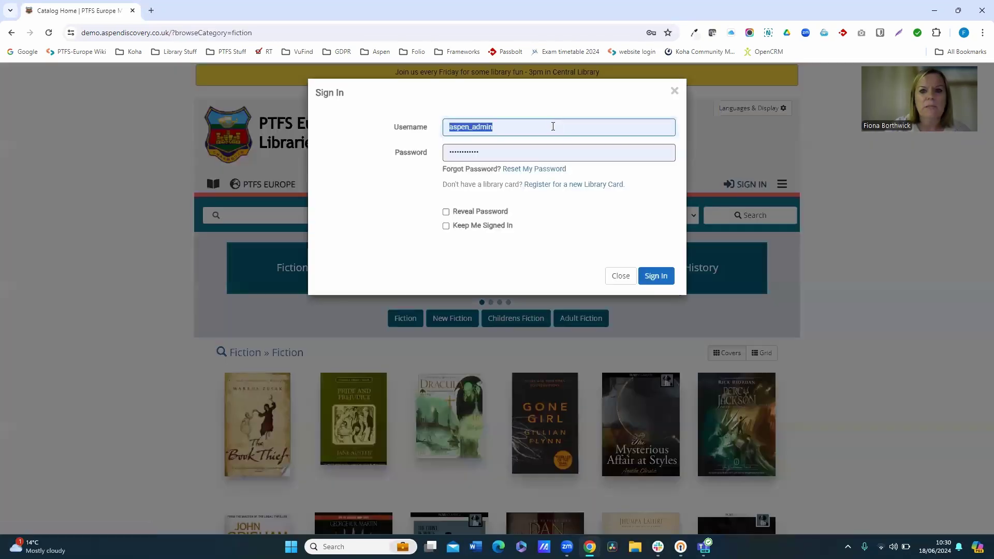
pyautogui.click(539, 132)
pyautogui.click(528, 183)
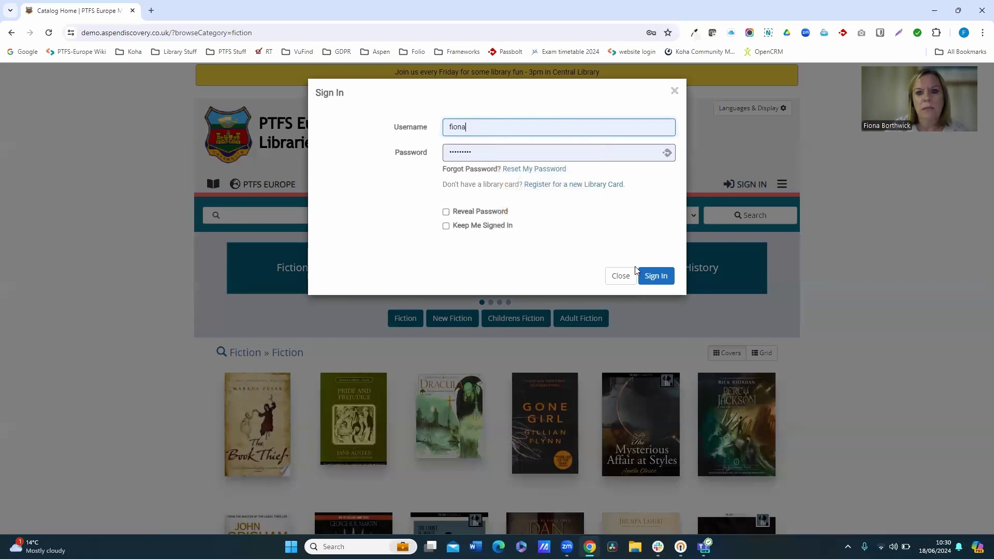
pyautogui.click(667, 280)
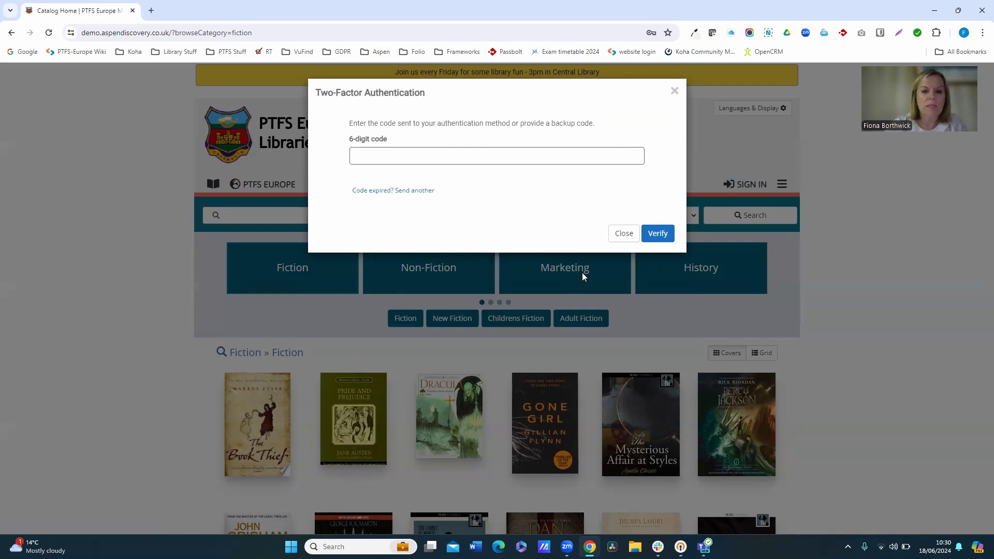
# Enter the 6-digit two-factor verification code and verify it.
pyautogui.click(419, 155)
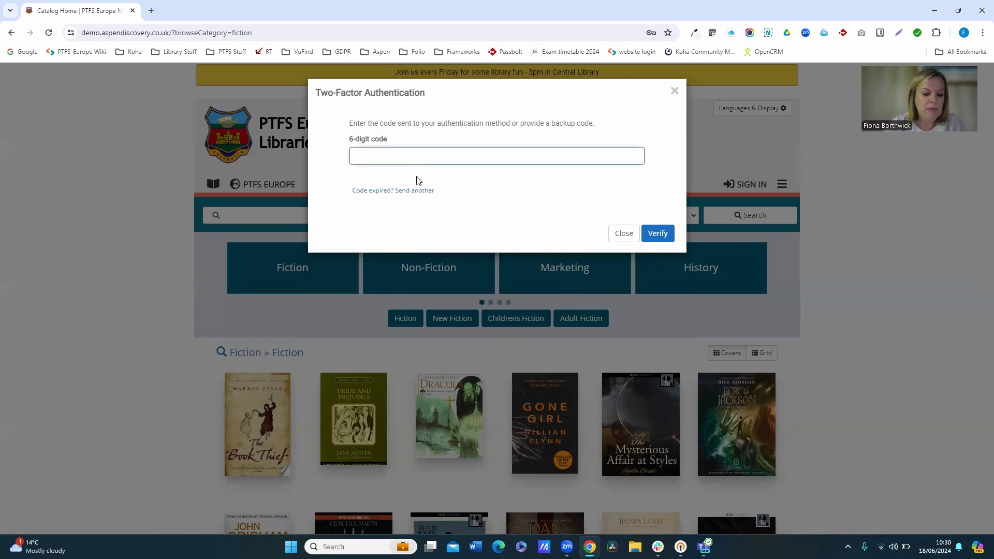
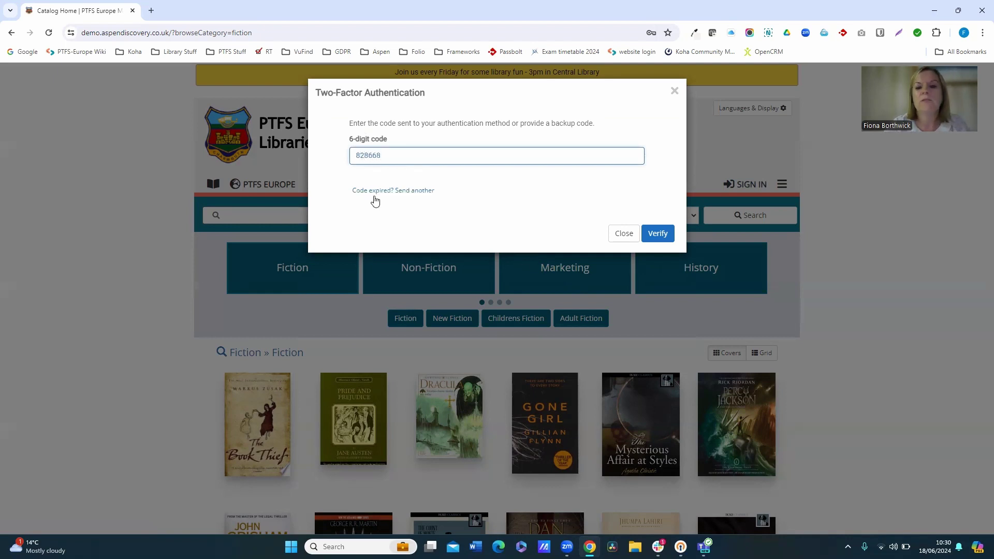
pyautogui.click(662, 234)
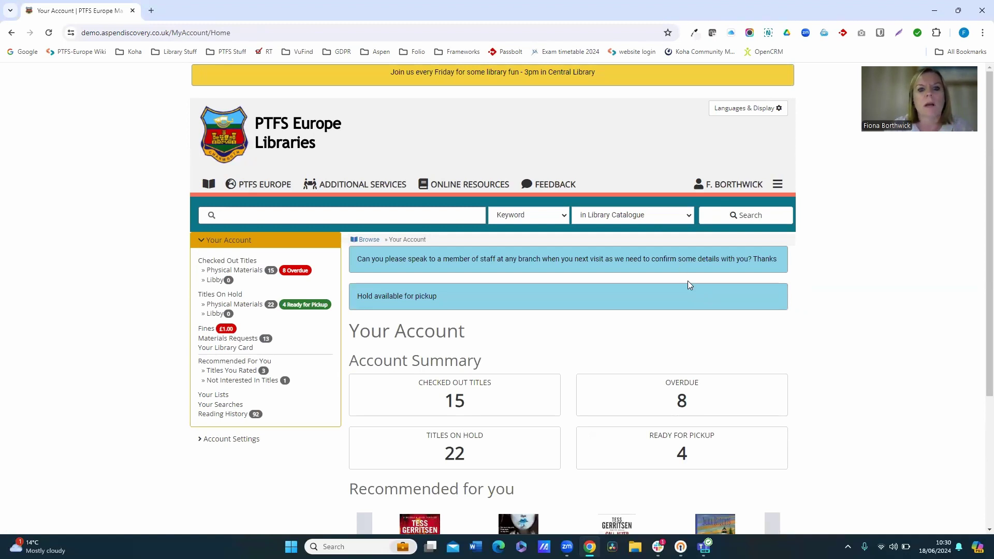
# Open Linked Accounts under Account Settings and highlight the two managed family accounts.
pyautogui.click(200, 441)
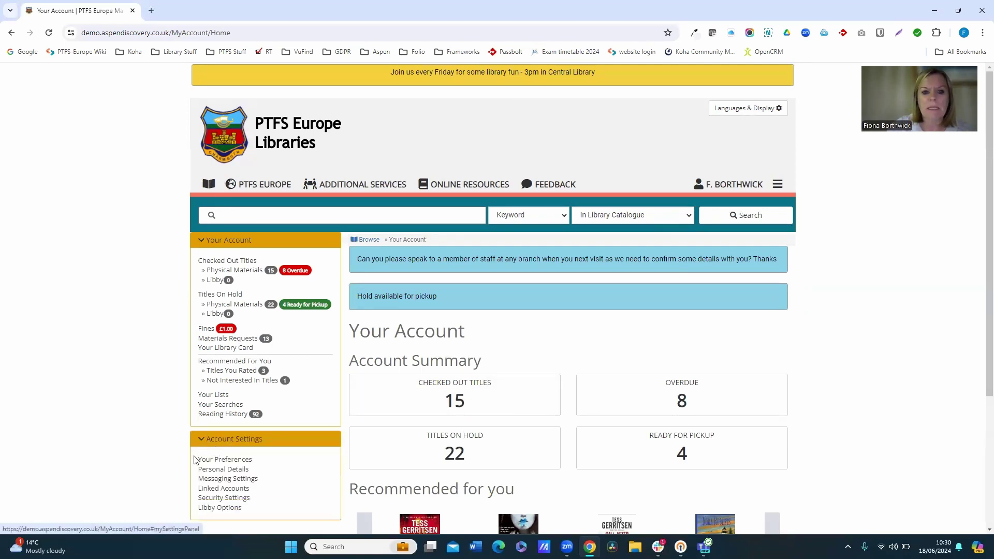
pyautogui.click(206, 490)
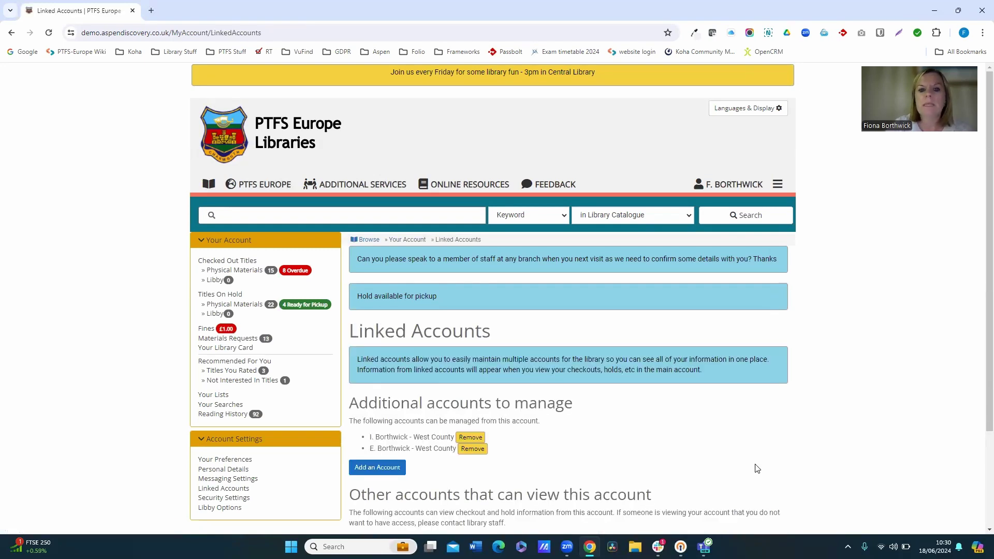
pyautogui.scroll(-3, 750, 466)
pyautogui.scroll(-1, 585, 389)
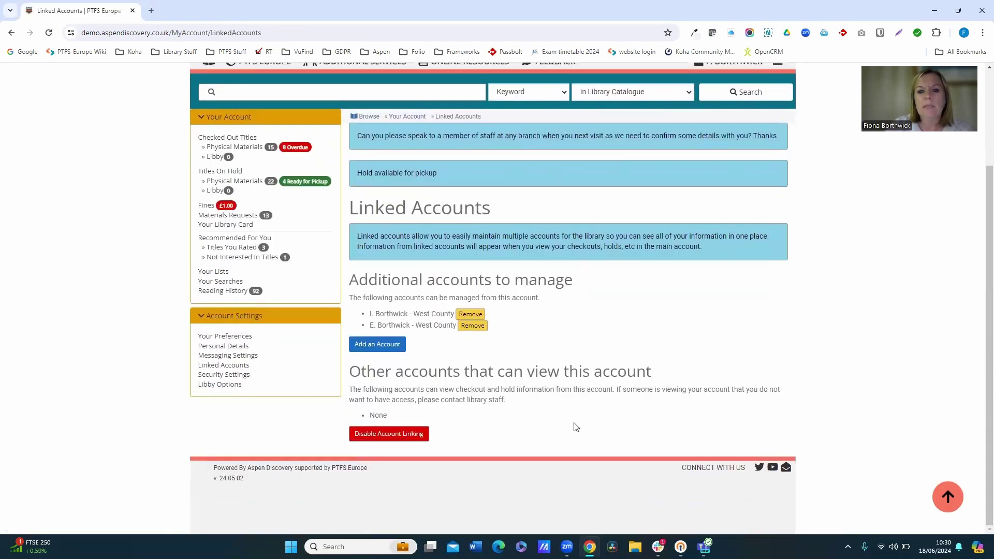
pyautogui.moveTo(406, 417); pyautogui.dragTo(363, 417)
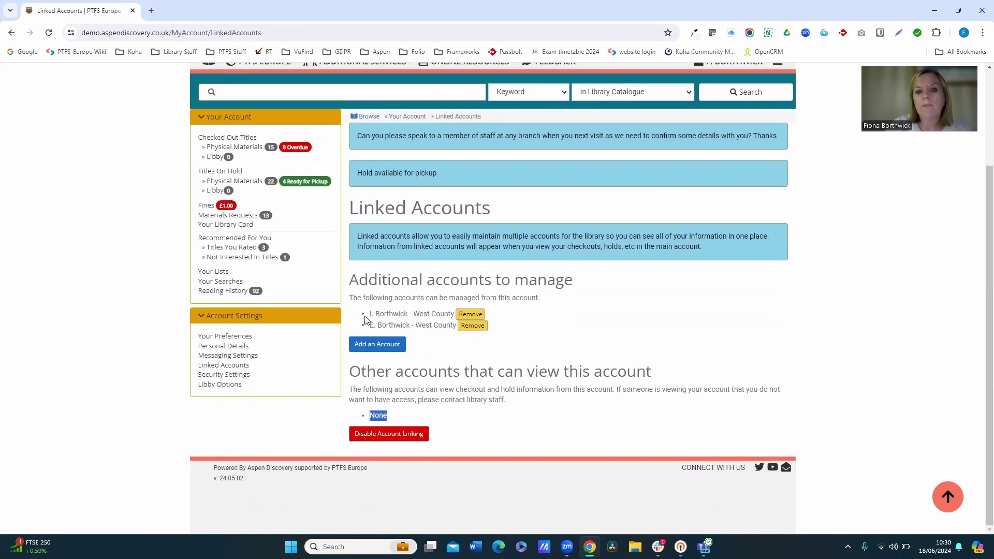
pyautogui.moveTo(369, 314); pyautogui.dragTo(456, 326)
pyautogui.click(616, 328)
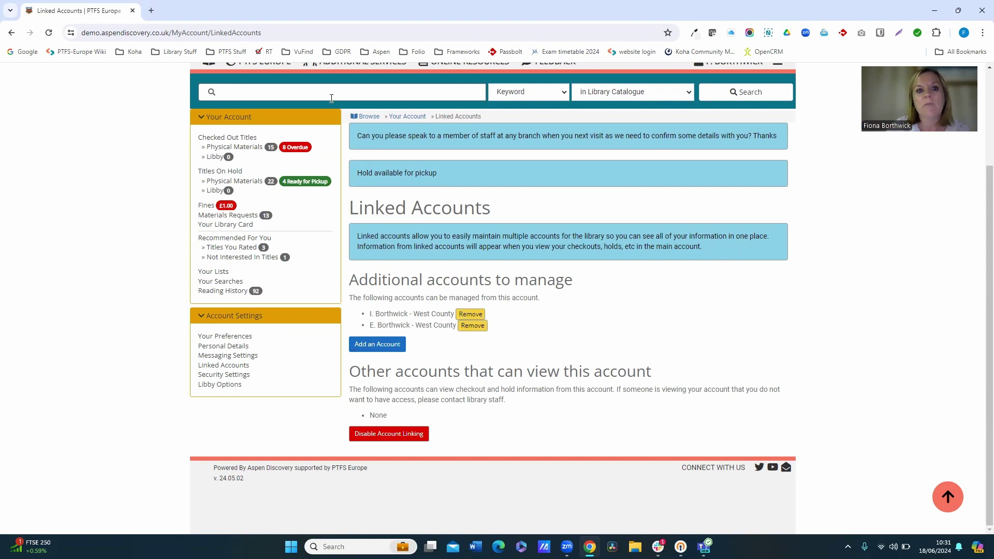
# Open Checked Out Titles and highlight who the first title is checked out to.
pyautogui.click(229, 140)
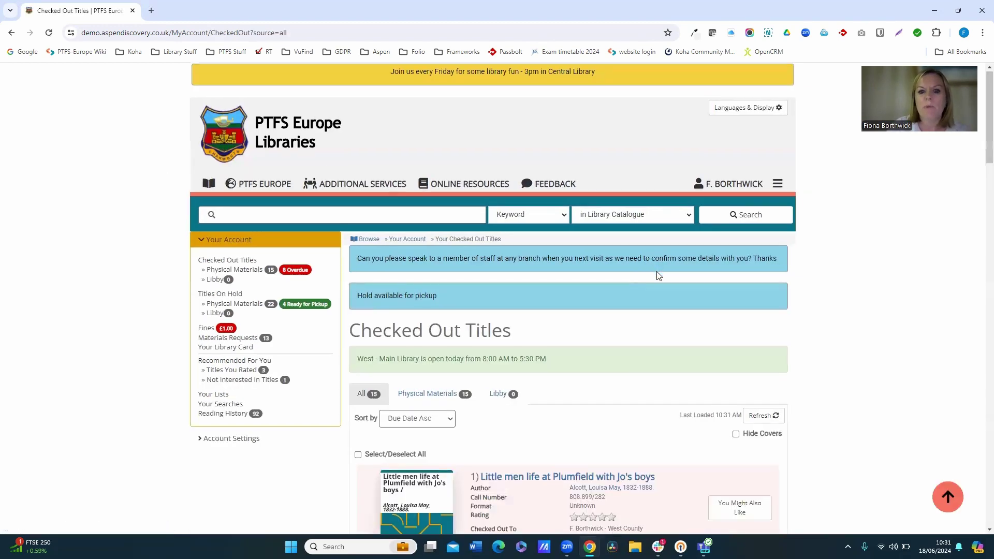
pyautogui.scroll(-4, 659, 276)
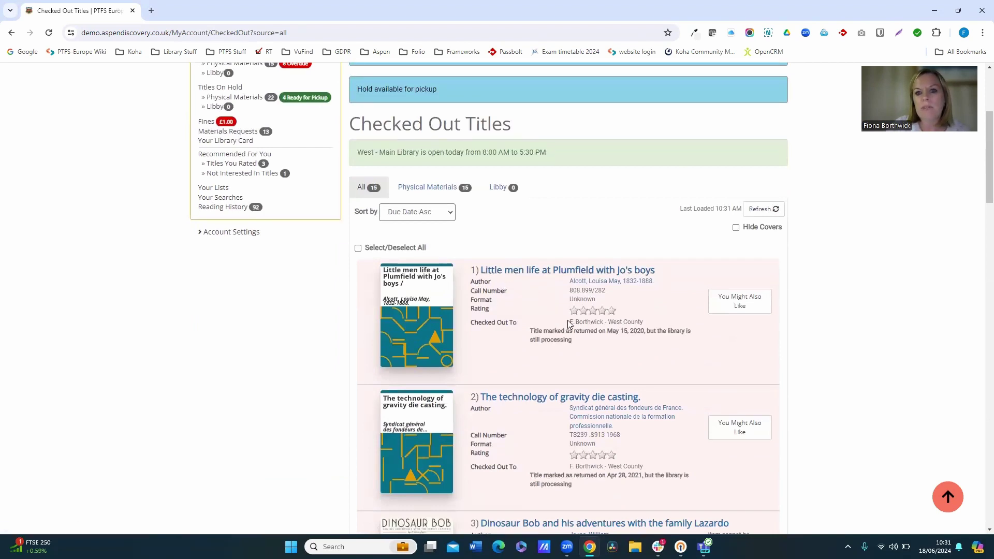
pyautogui.moveTo(569, 324); pyautogui.dragTo(606, 326)
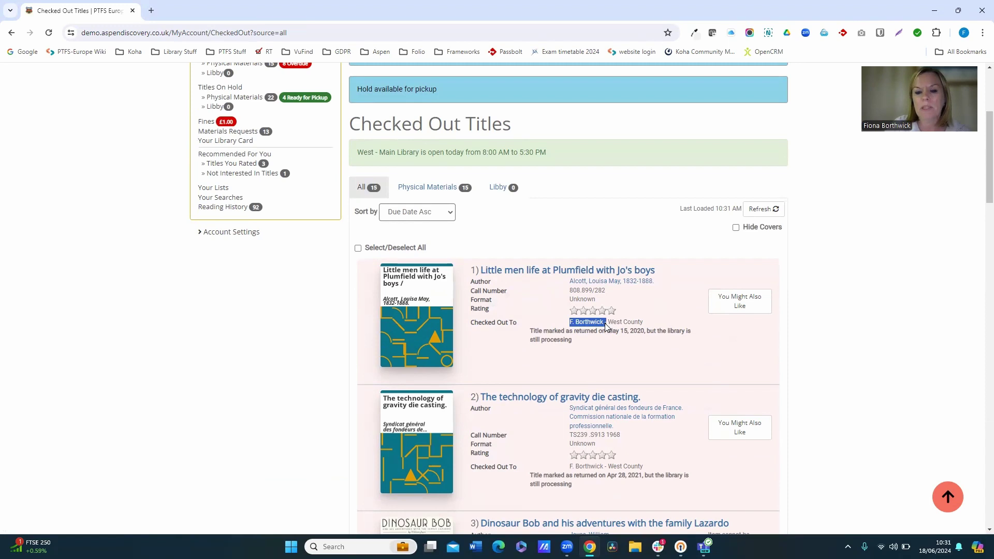
pyautogui.scroll(-5, 601, 328)
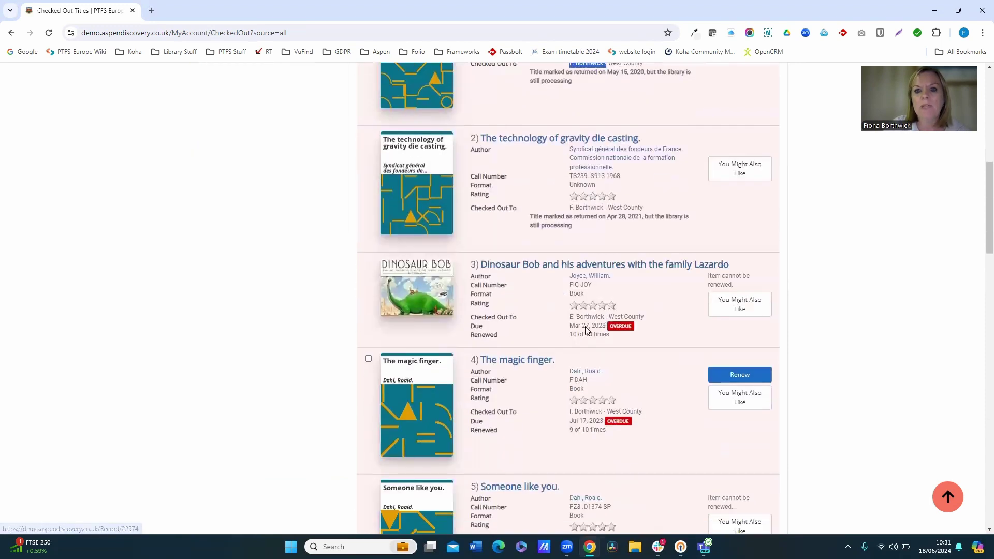
pyautogui.scroll(-2, 587, 330)
pyautogui.scroll(-1, 564, 339)
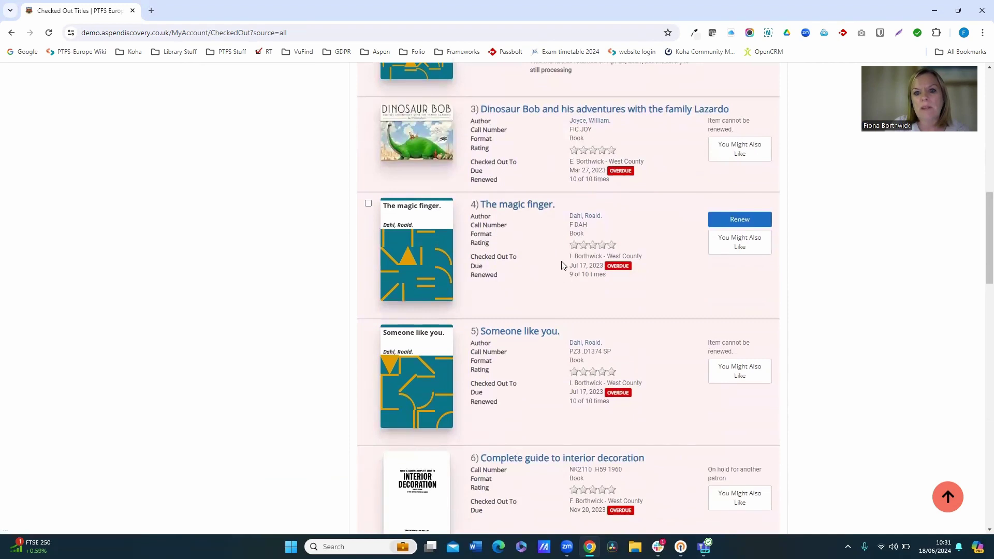
# Highlight the linked family members borrowing The magic finger and Dinosaur Bob.
pyautogui.moveTo(569, 257); pyautogui.dragTo(604, 259)
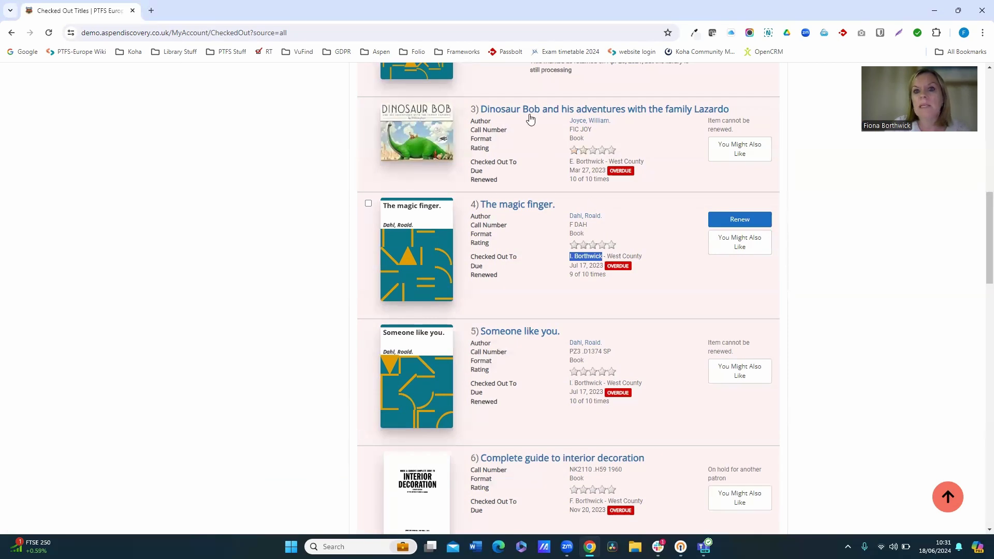
pyautogui.moveTo(569, 162); pyautogui.dragTo(607, 168)
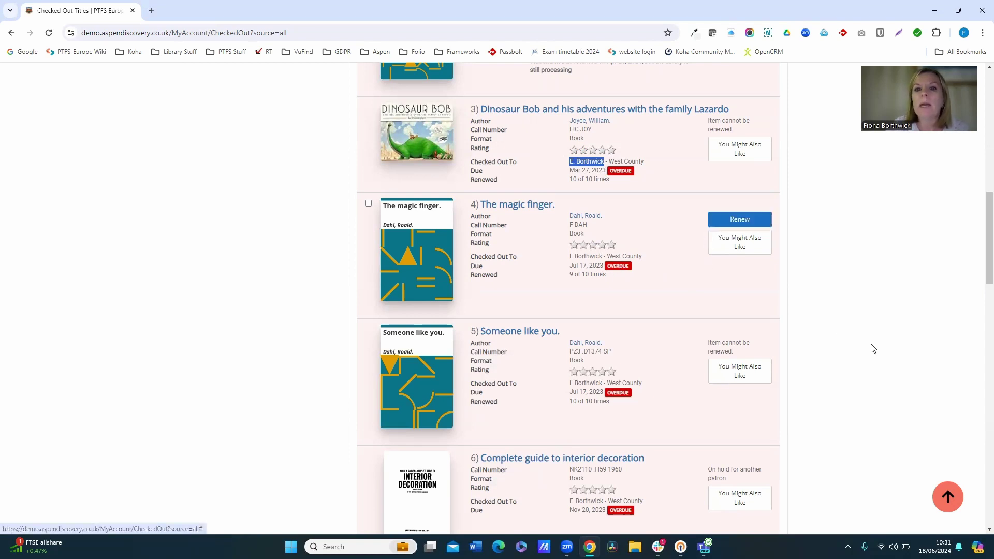
pyautogui.scroll(6, 871, 348)
pyautogui.scroll(3, 660, 342)
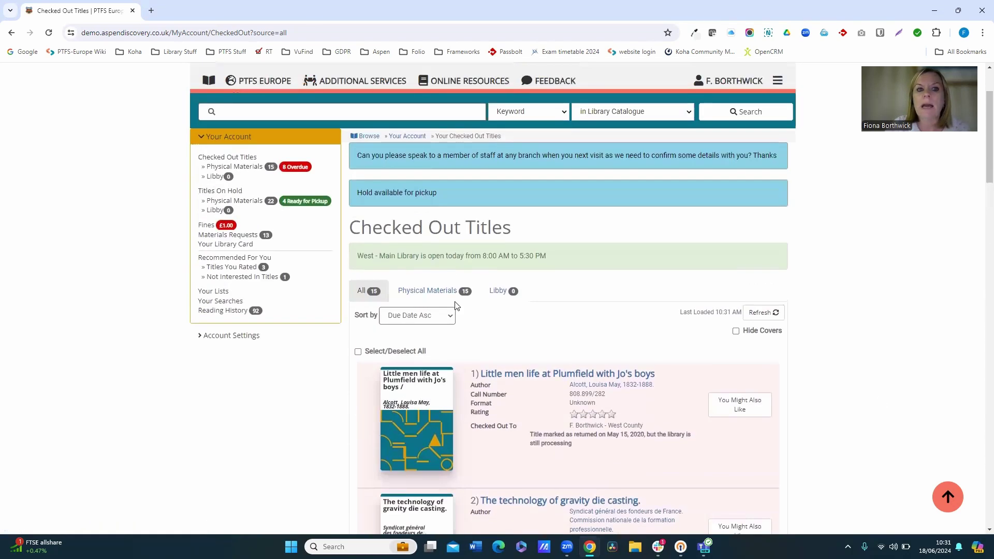
pyautogui.click(214, 191)
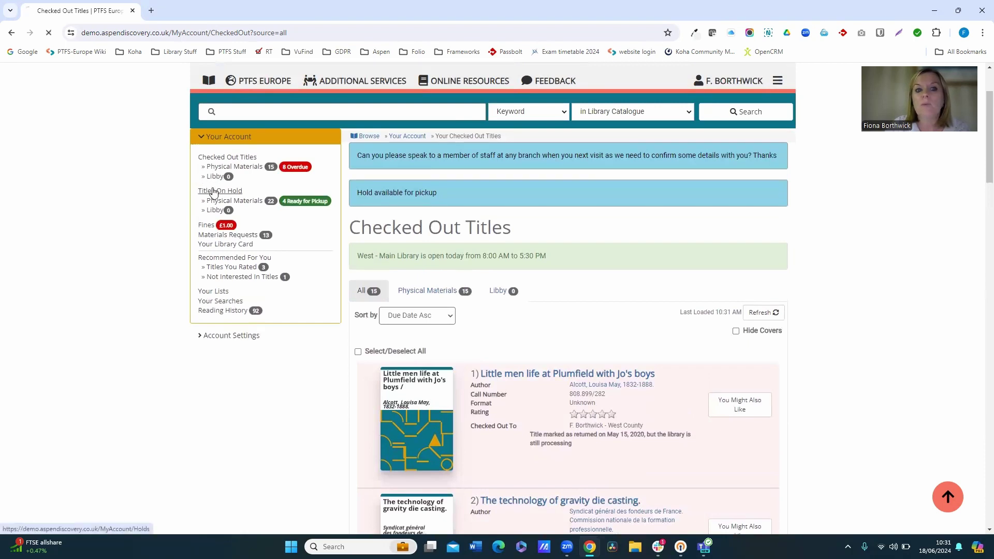
# Review the On Hold For names on the held titles, then view the £3.50 overdue fine.
pyautogui.scroll(-4, 788, 306)
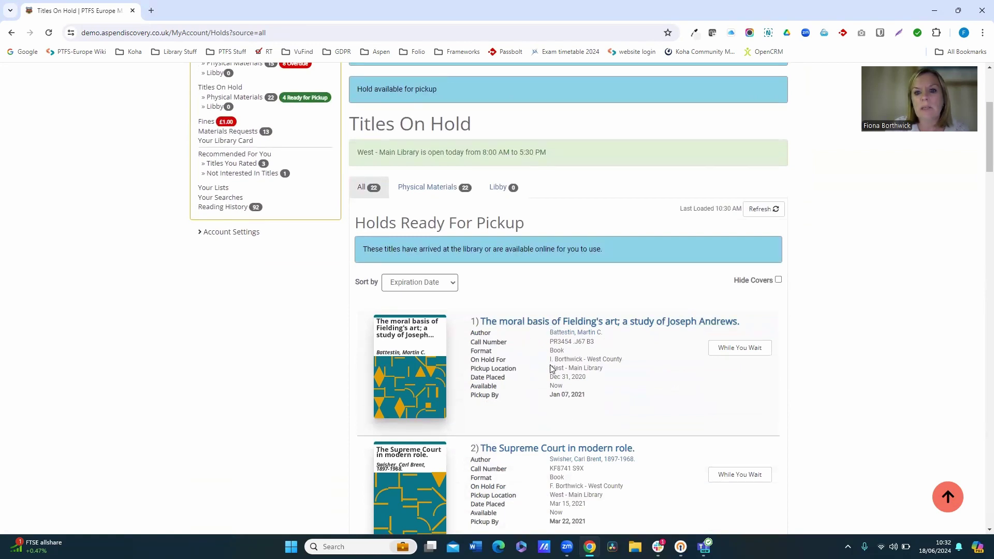
pyautogui.moveTo(551, 368)
pyautogui.mouseDown()
pyautogui.moveTo(580, 364)
pyautogui.moveTo(563, 360)
pyautogui.mouseUp()
pyautogui.scroll(-3, 599, 399)
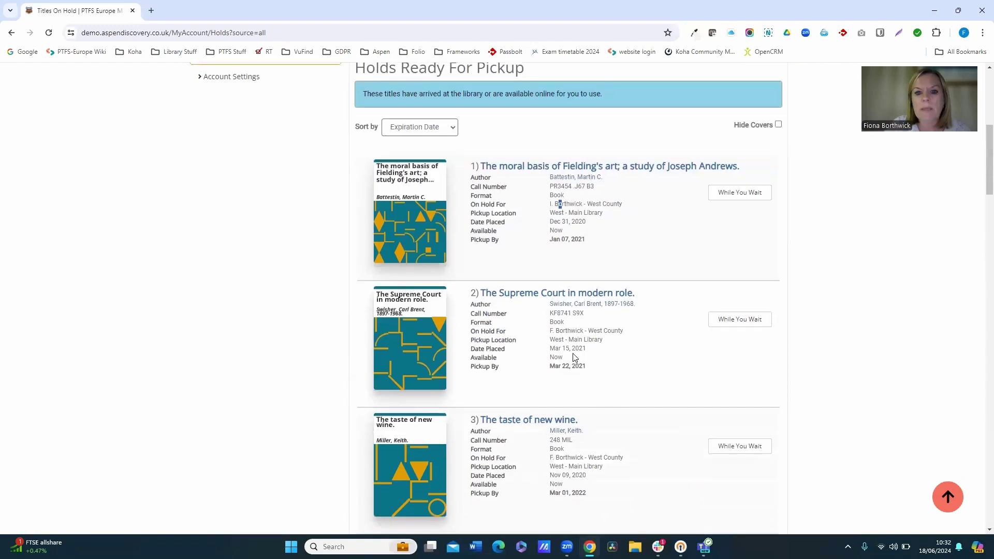
pyautogui.click(553, 332)
pyautogui.moveTo(553, 334); pyautogui.dragTo(587, 334)
pyautogui.scroll(-4, 660, 382)
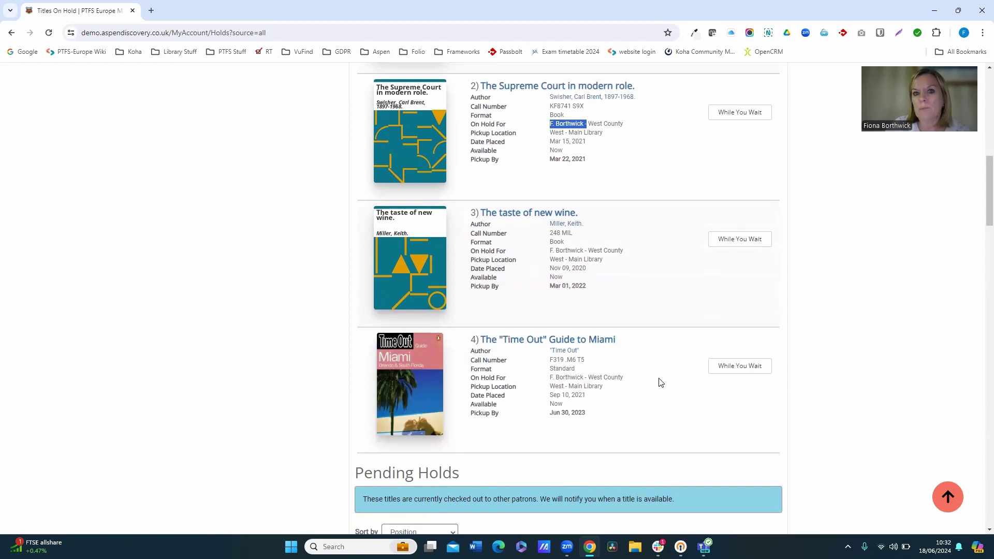
pyautogui.scroll(7, 660, 383)
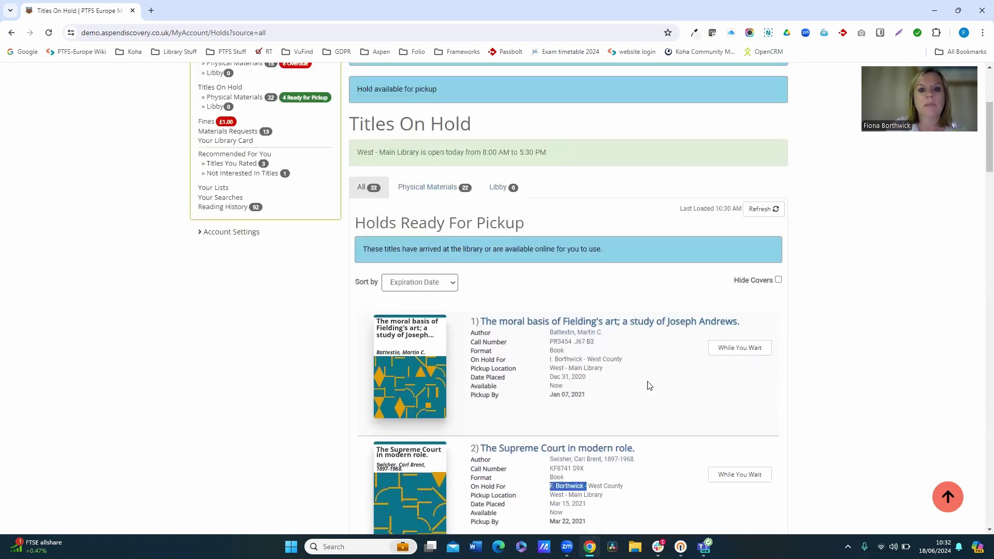
pyautogui.scroll(1, 518, 373)
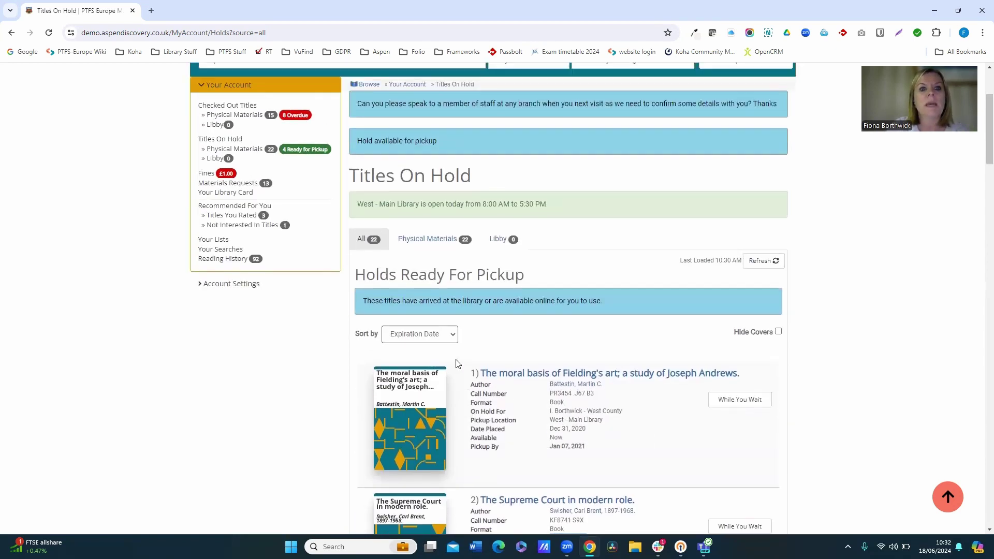
pyautogui.click(206, 174)
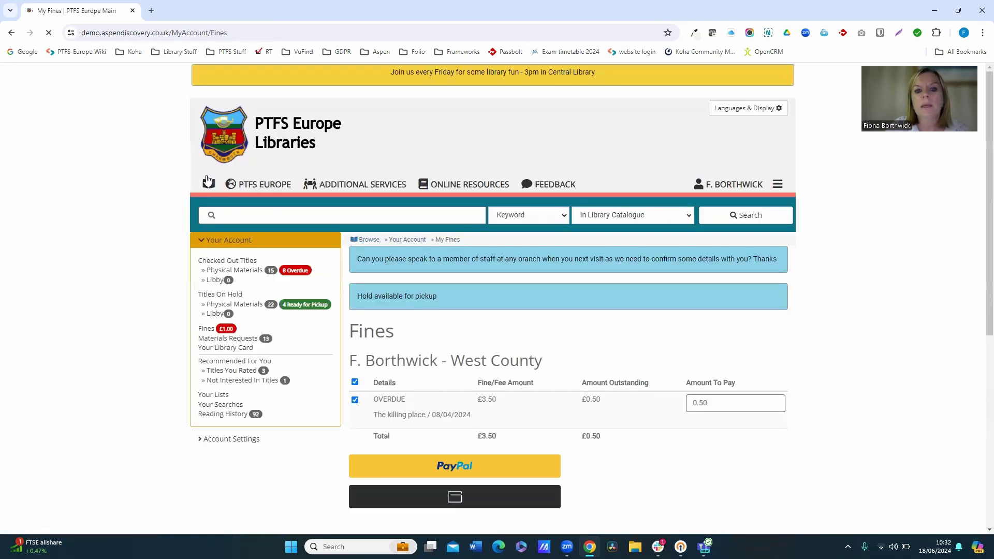
pyautogui.scroll(-3, 575, 357)
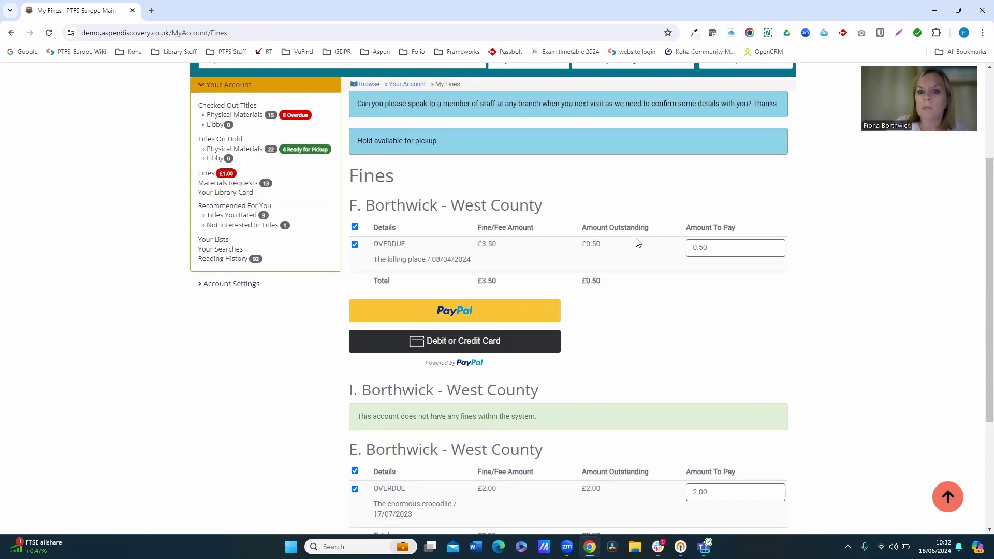
pyautogui.scroll(-2, 638, 243)
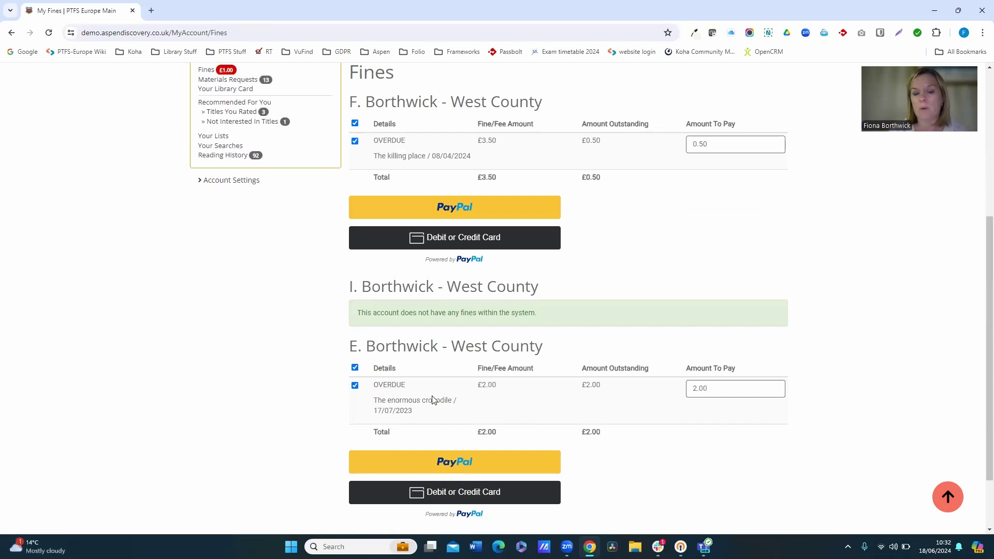
pyautogui.scroll(2, 368, 317)
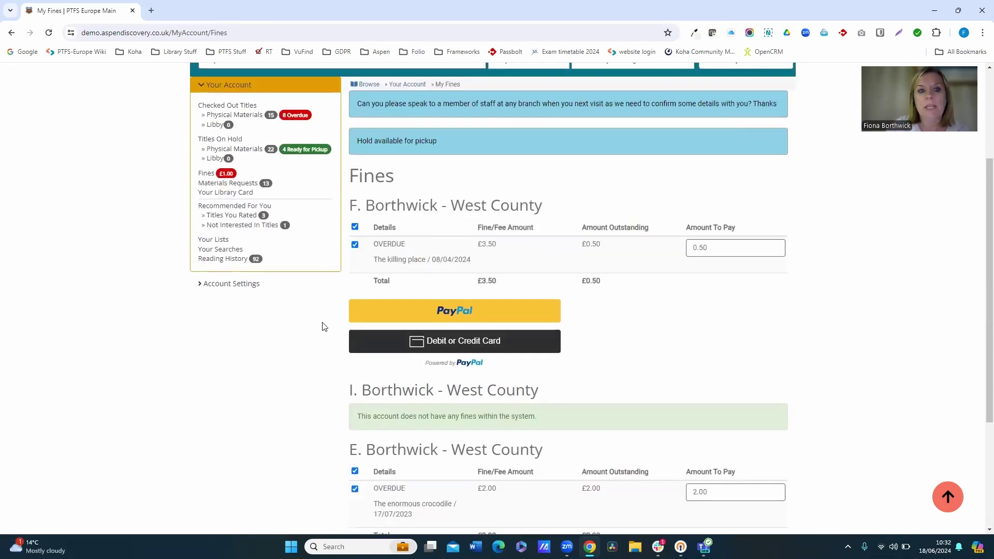
pyautogui.click(219, 193)
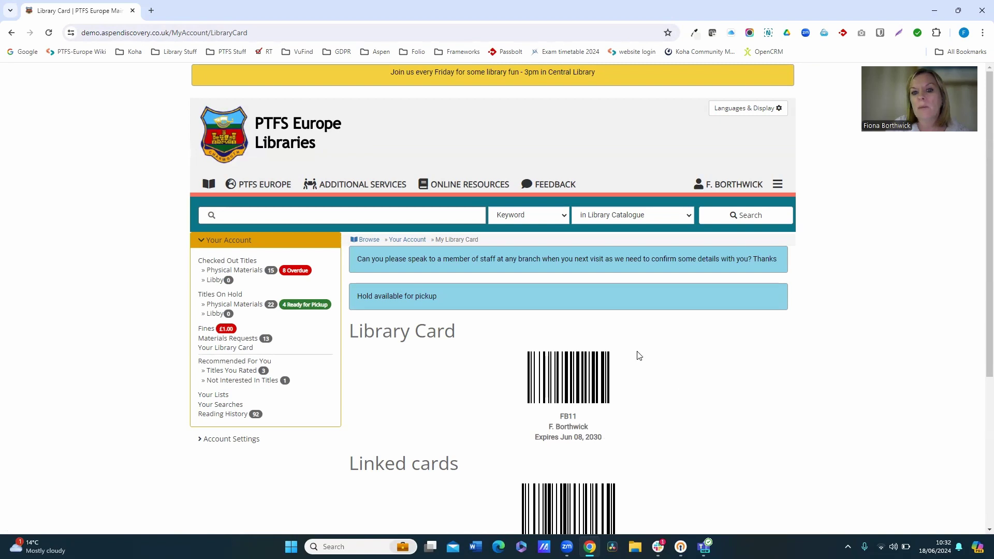
# Expand Account Settings and return to Linked Accounts, showing the two managed accounts.
pyautogui.scroll(-3, 699, 396)
pyautogui.scroll(-2, 698, 390)
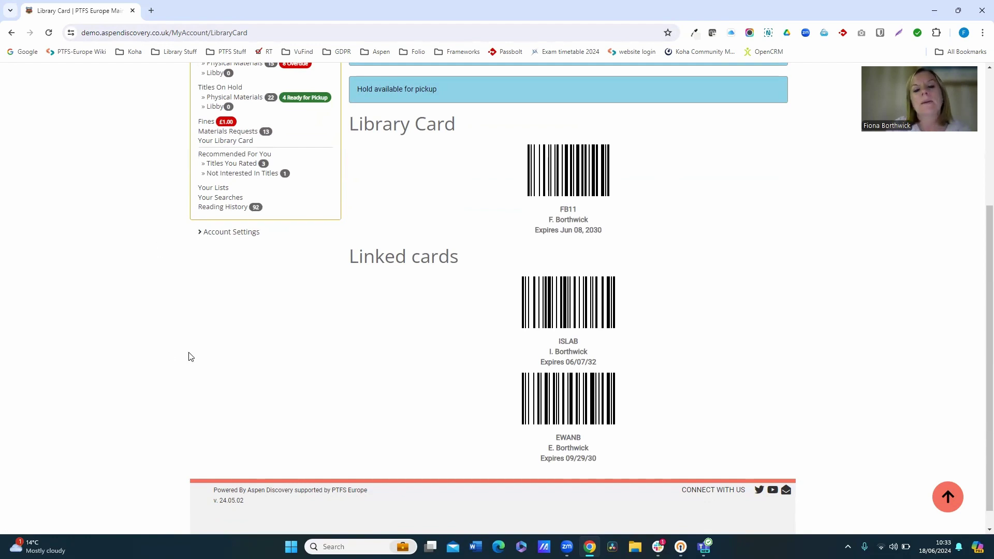
pyautogui.scroll(2, 192, 356)
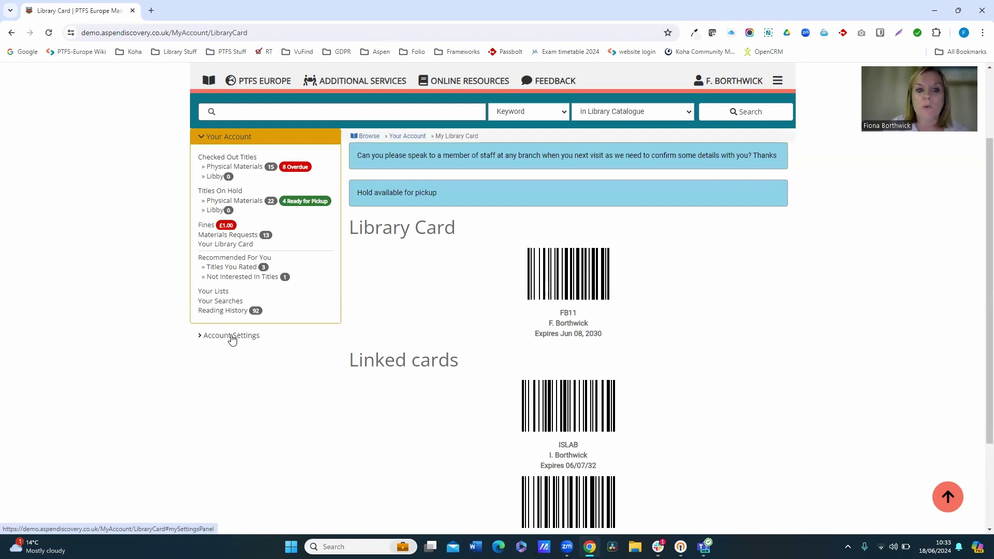
pyautogui.click(233, 338)
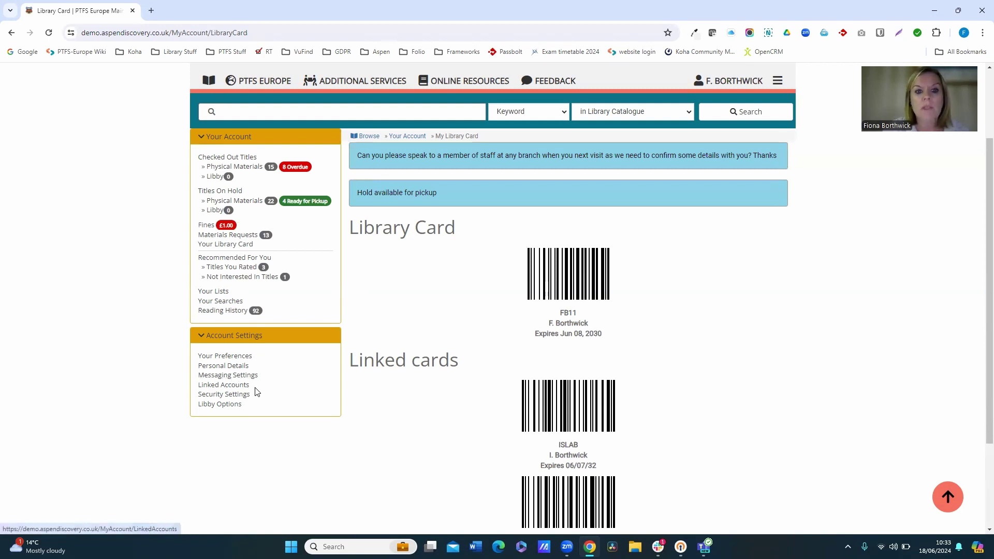
pyautogui.click(239, 386)
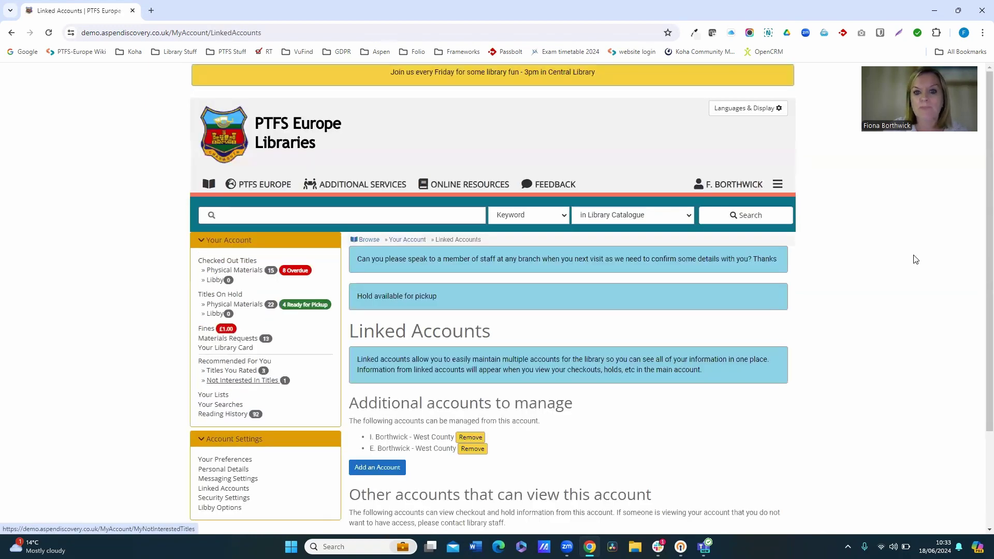
# Add a third family account using its username and password, declining Chrome's password saving.
pyautogui.scroll(-3, 916, 259)
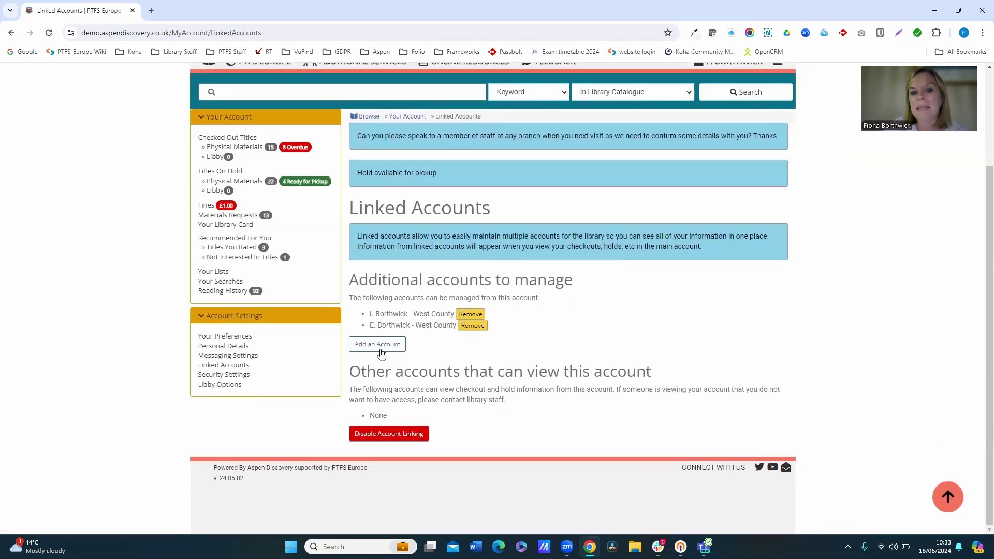
pyautogui.click(365, 345)
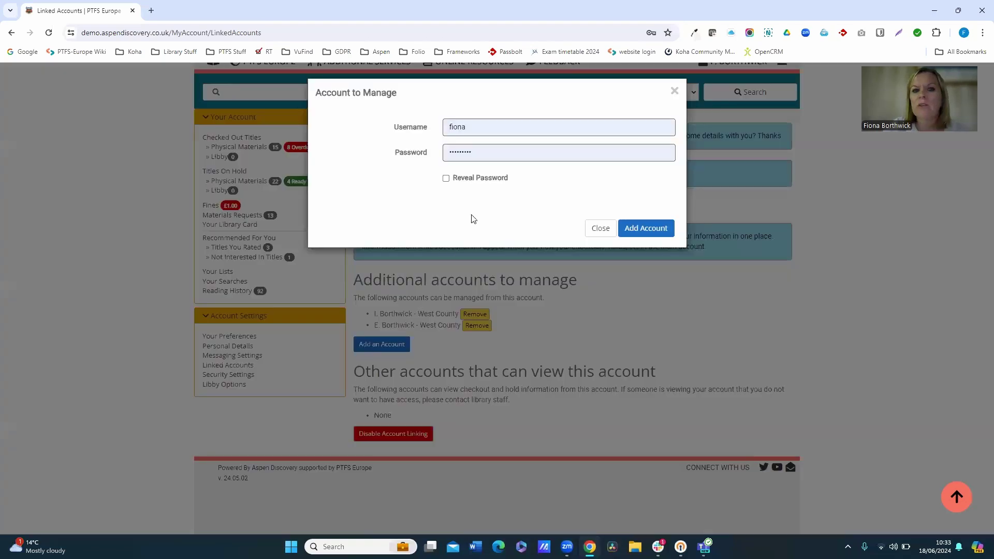
pyautogui.moveTo(496, 129); pyautogui.dragTo(396, 123)
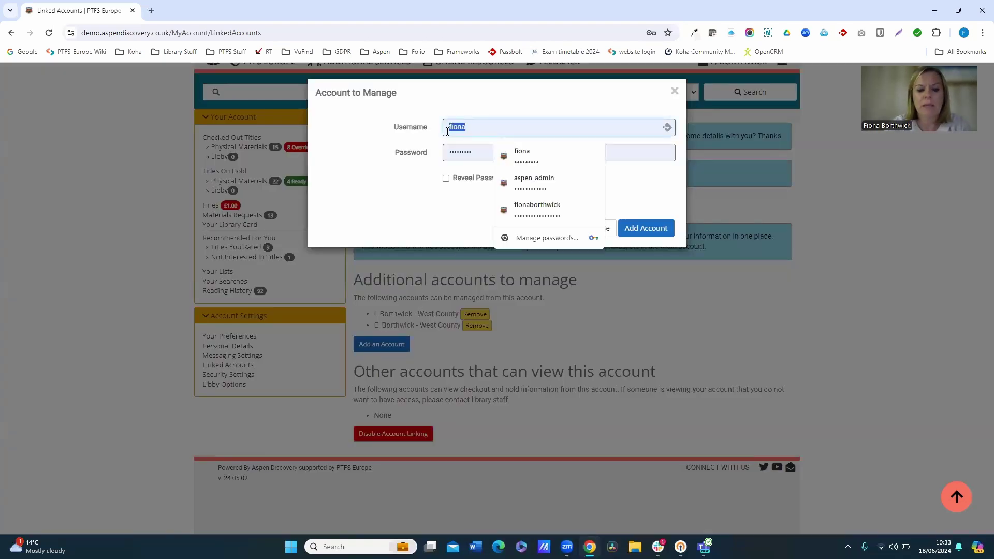
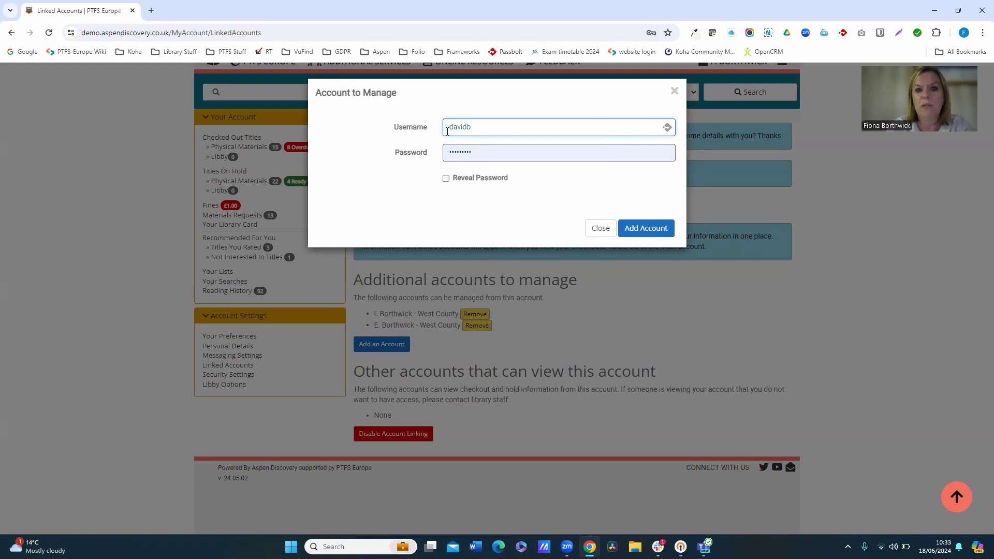
pyautogui.press('Tab')
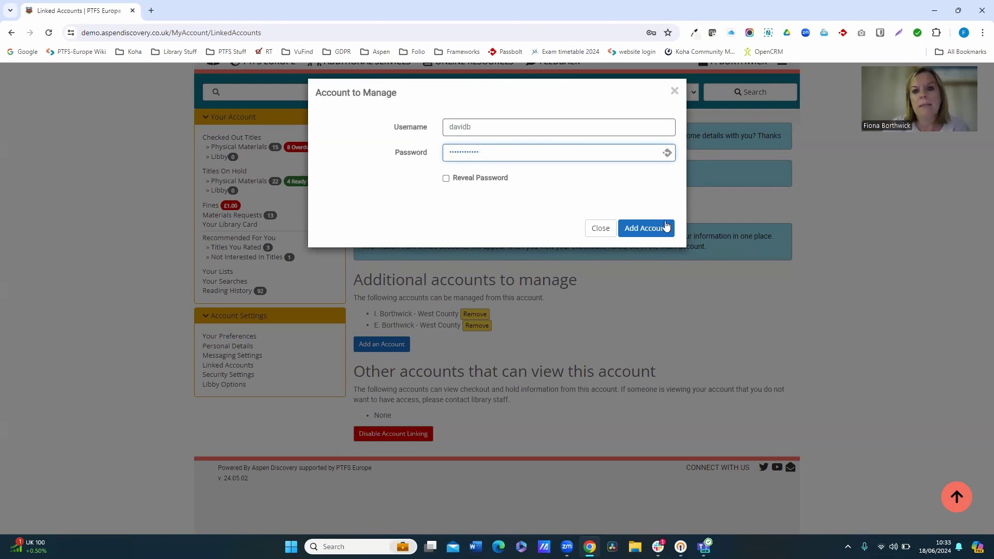
pyautogui.click(662, 229)
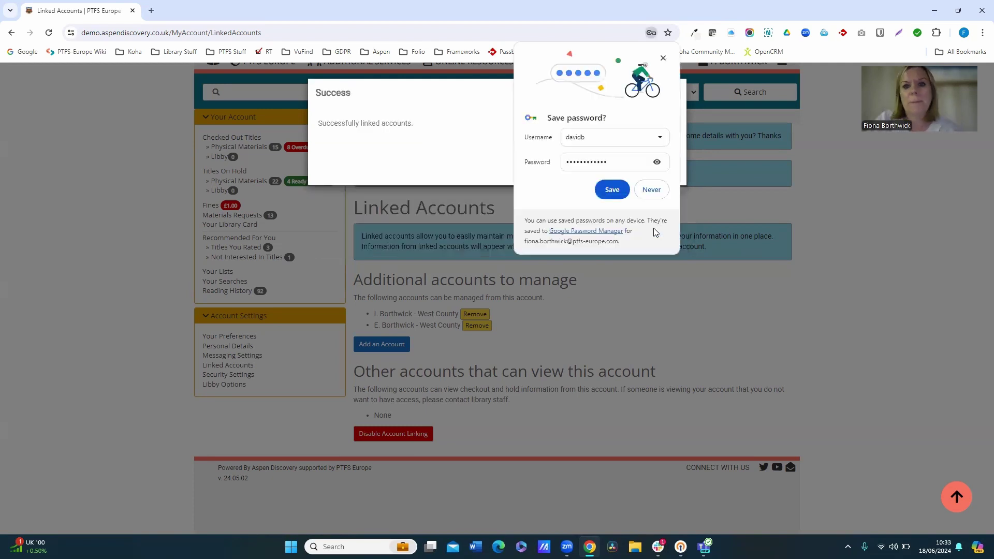
pyautogui.click(649, 189)
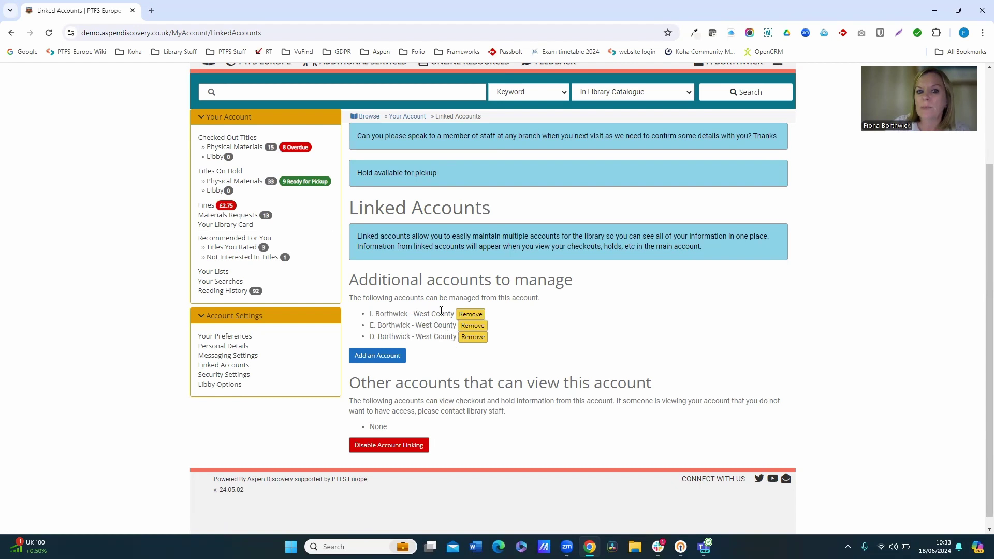
# Open Your Library Card and scroll to the three linked cards, including the new account.
pyautogui.click(228, 228)
pyautogui.scroll(-3, 568, 371)
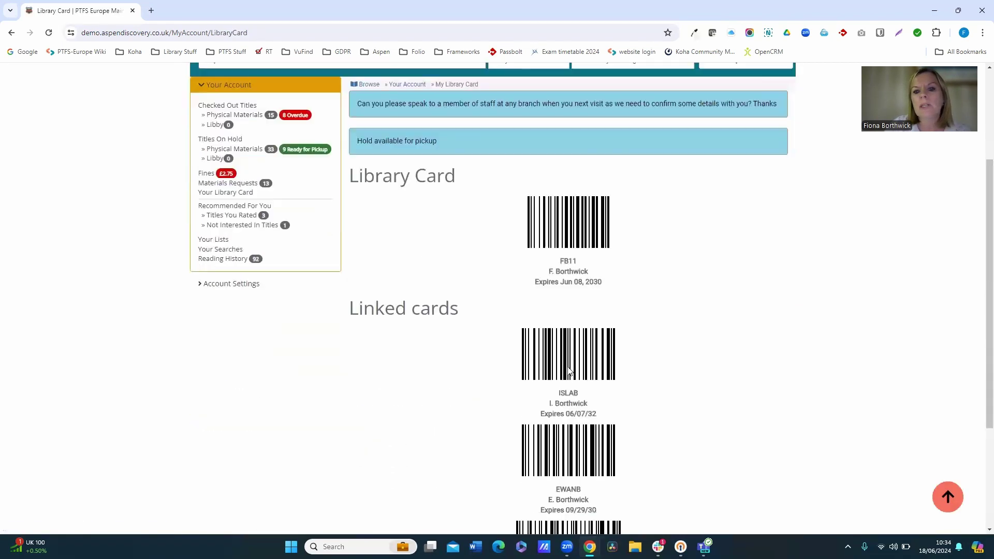
pyautogui.scroll(-3, 568, 370)
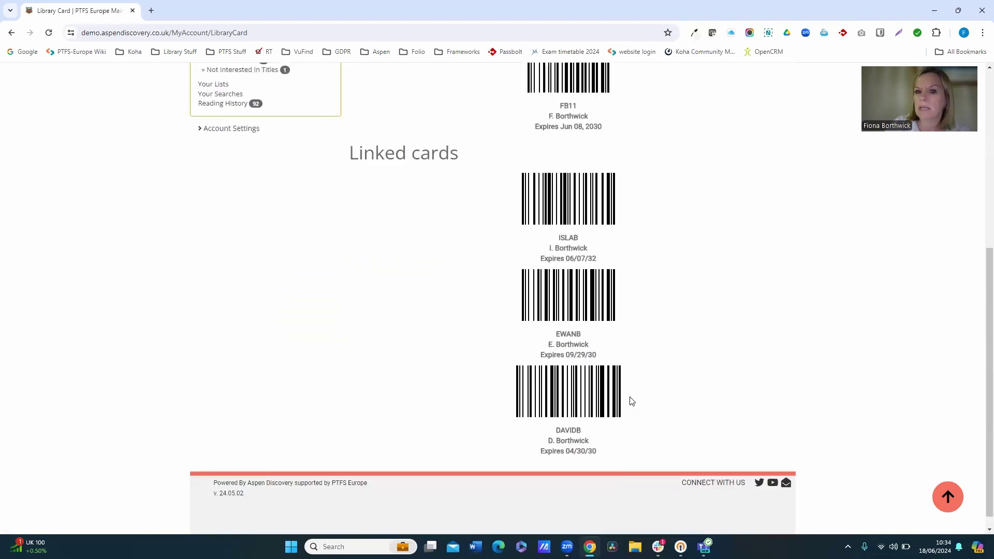
pyautogui.scroll(6, 631, 401)
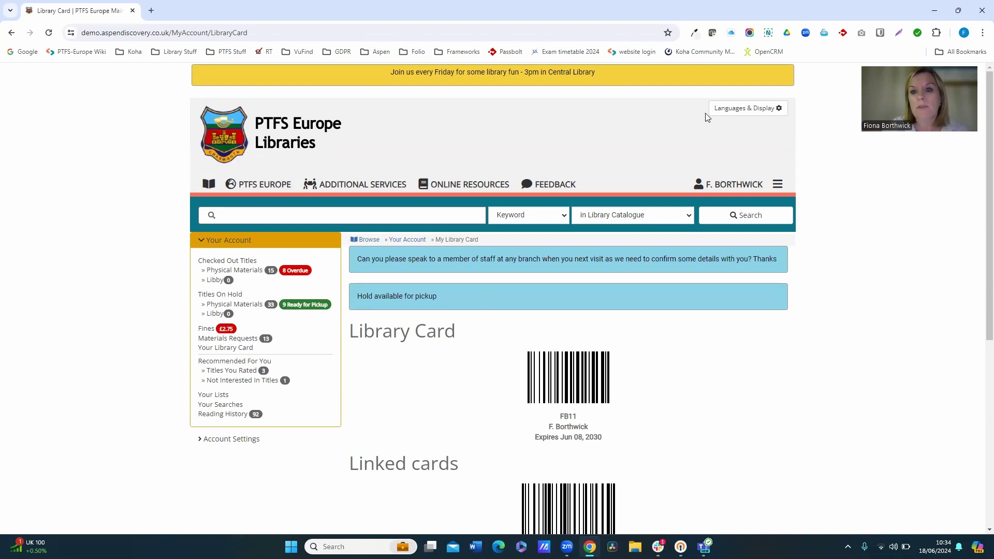
# Sign out, sign back in with the linked family member's username and password, and view their Linked Accounts.
pyautogui.click(777, 193)
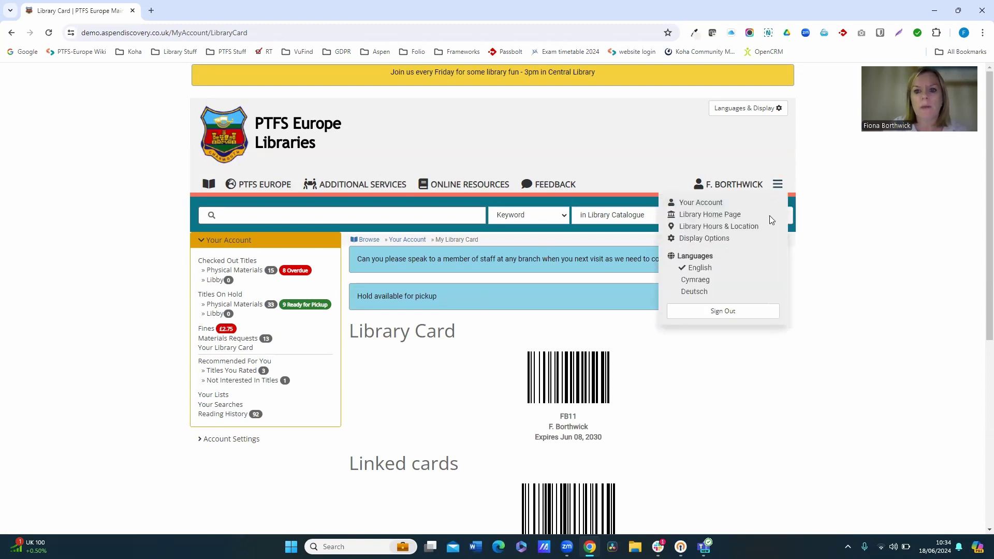
pyautogui.click(724, 312)
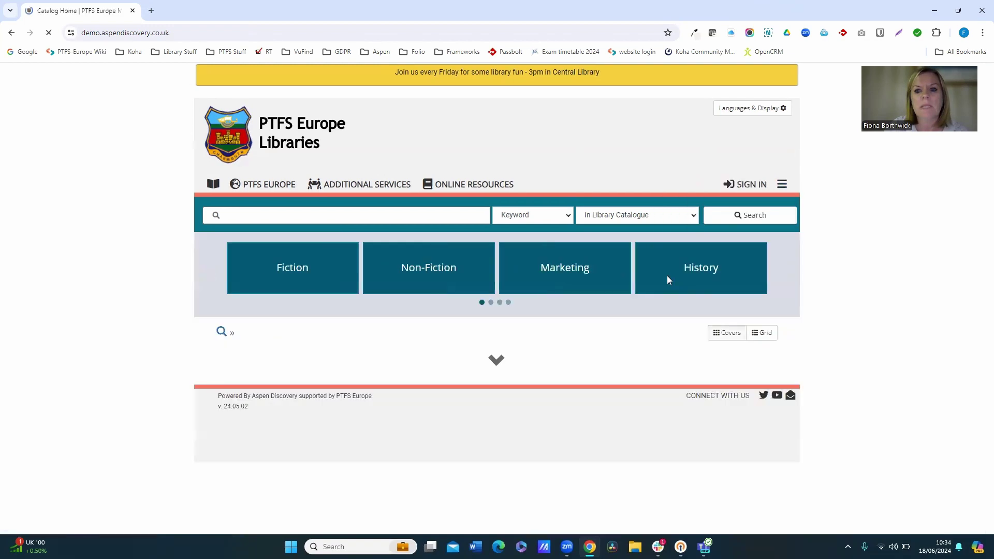
pyautogui.click(716, 185)
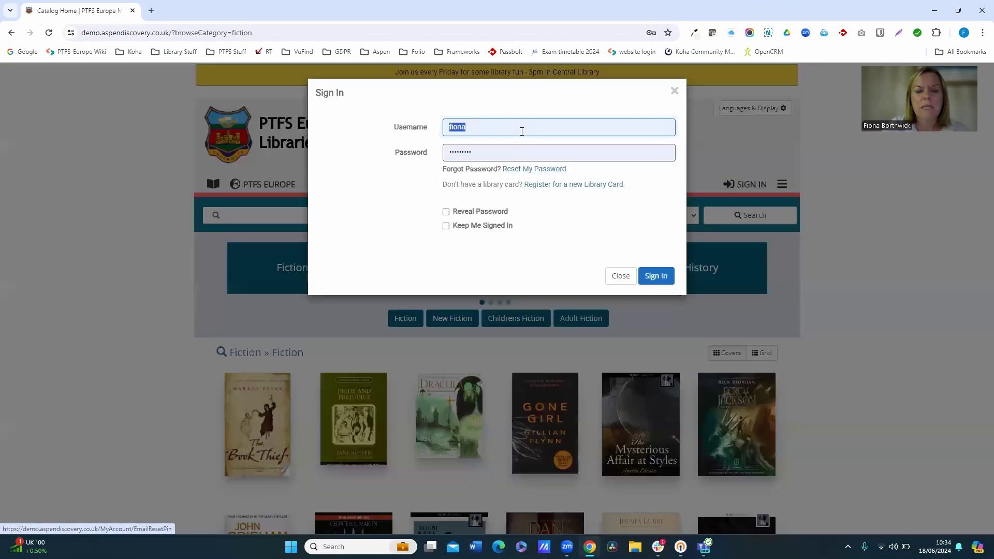
pyautogui.write('islab')
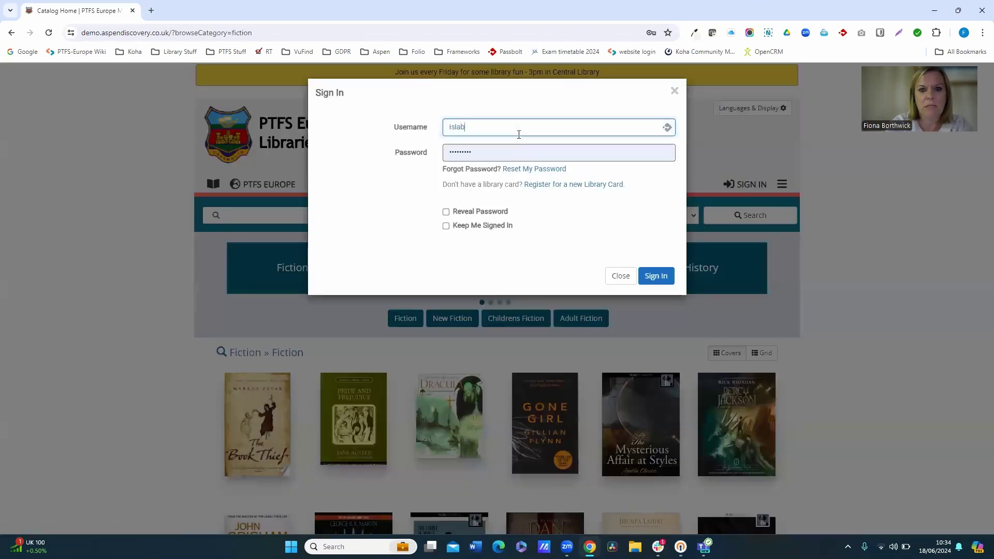
pyautogui.press('Tab')
pyautogui.write('•••••••')
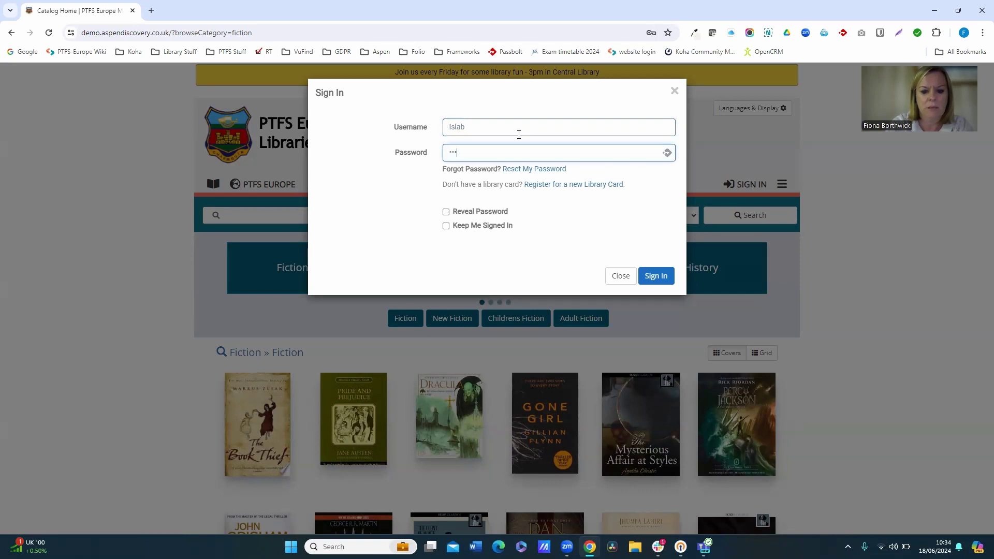
pyautogui.write('••••')
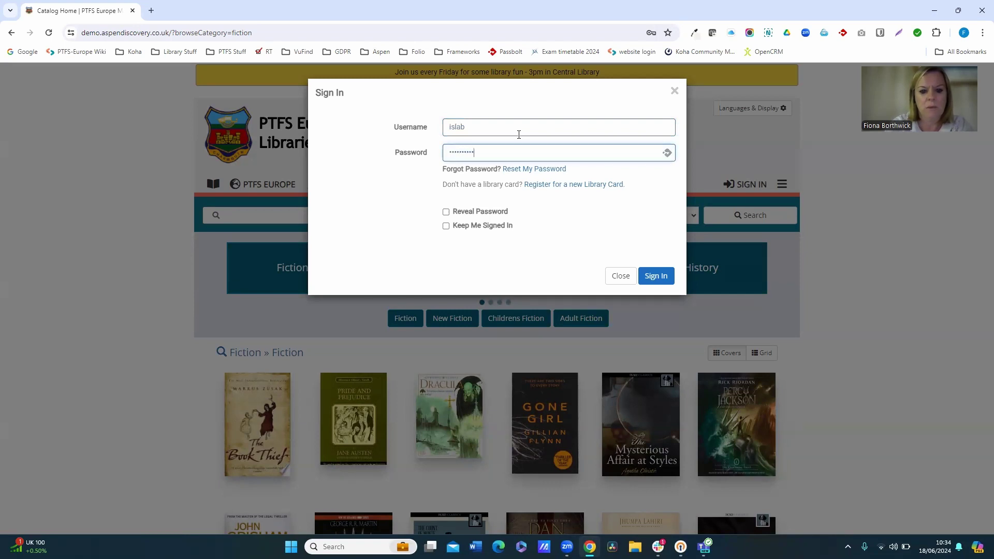
pyautogui.click(668, 277)
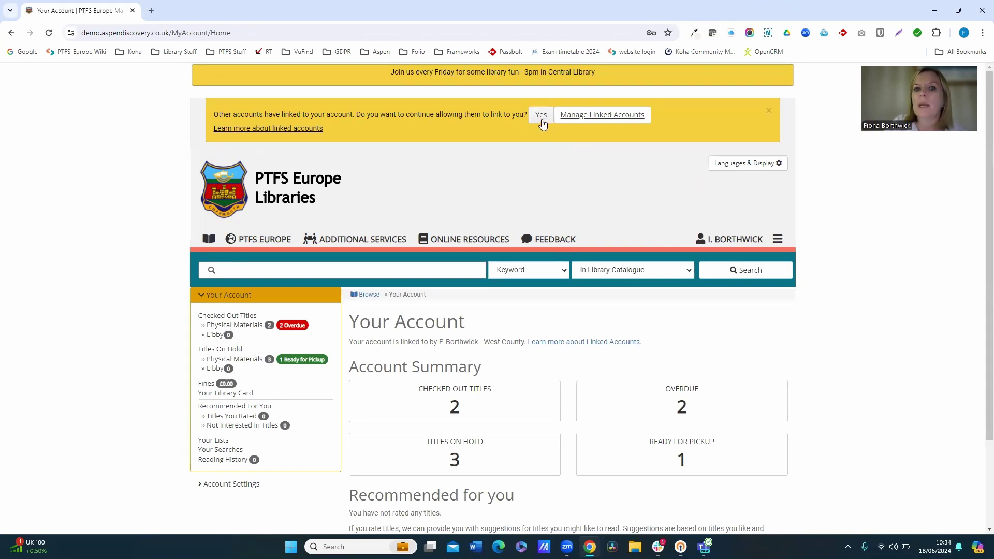
pyautogui.click(630, 116)
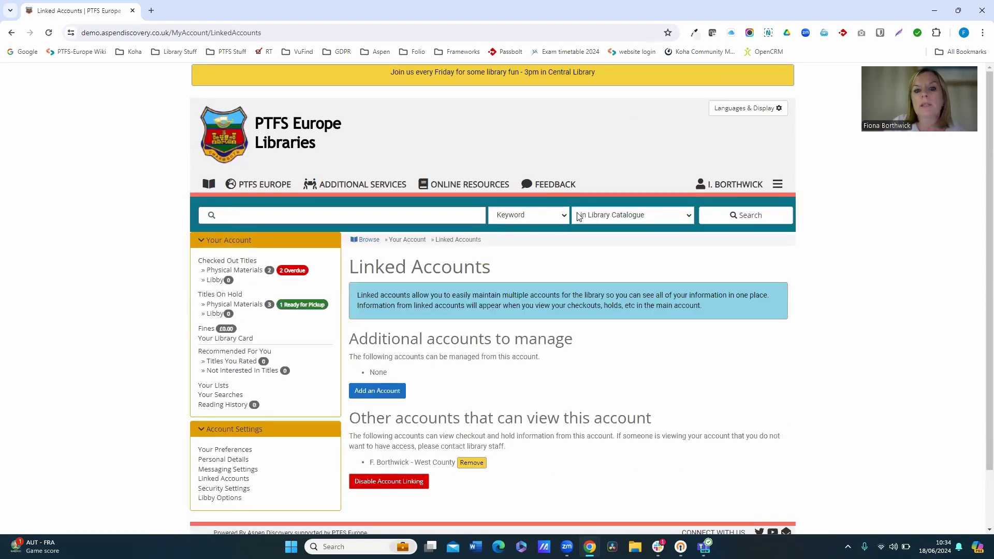
pyautogui.scroll(-2, 580, 228)
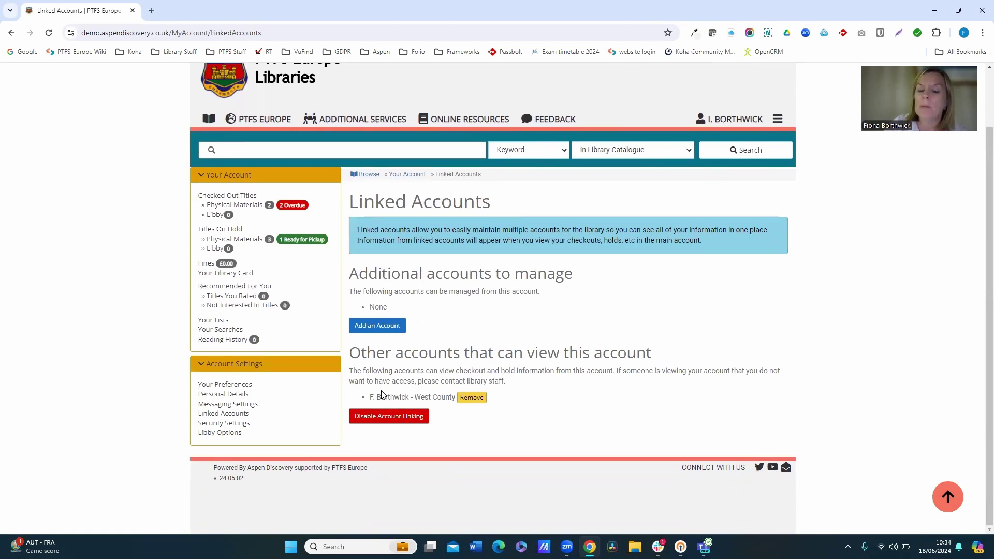
pyautogui.moveTo(369, 400); pyautogui.dragTo(459, 405)
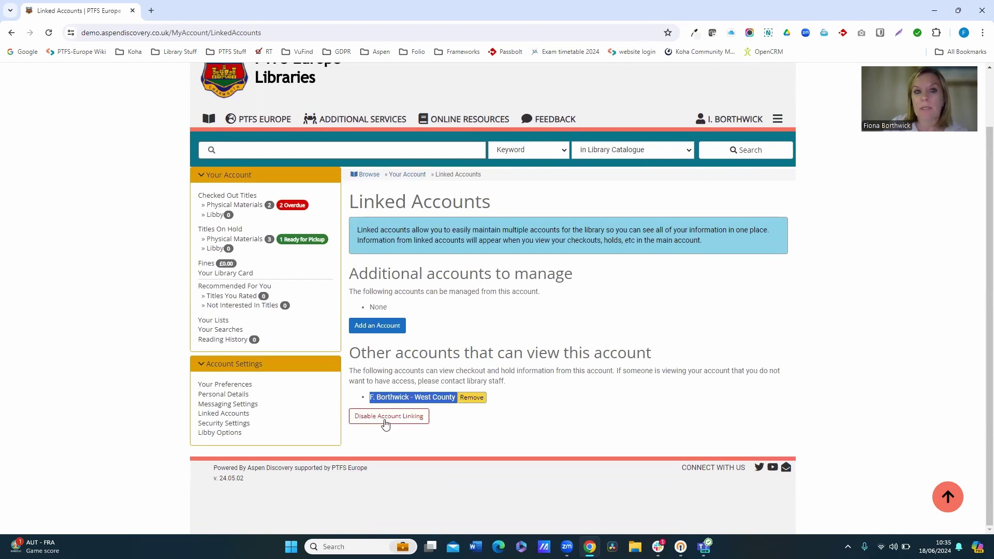
pyautogui.click(385, 422)
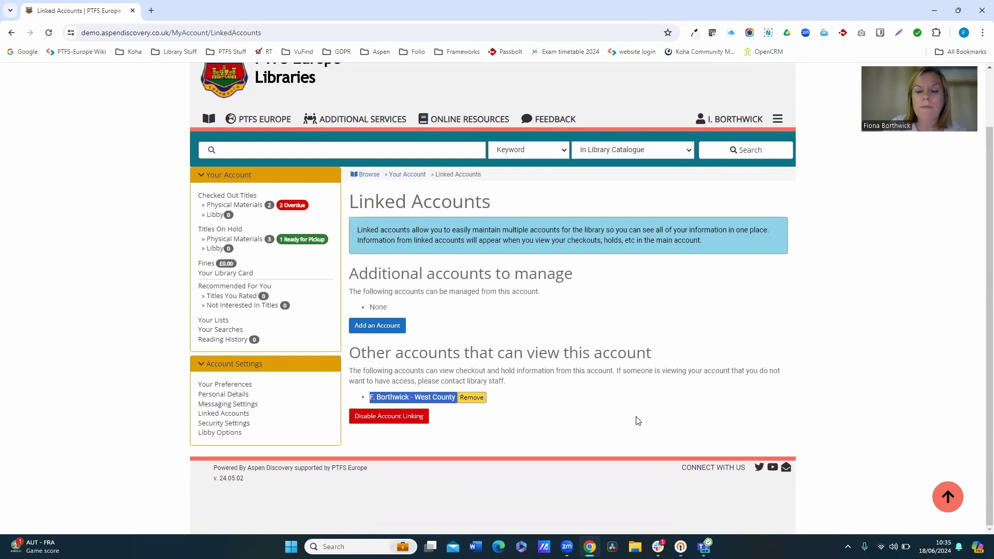